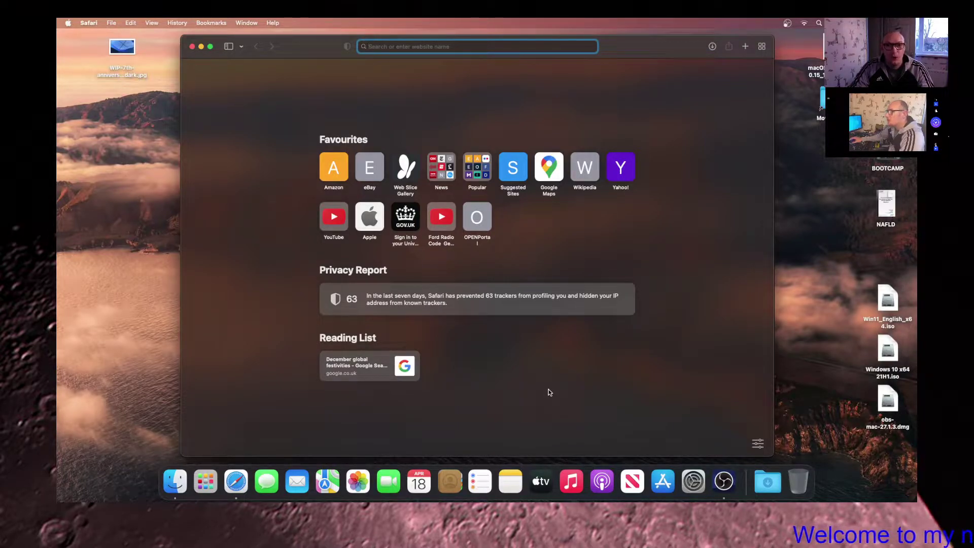
Launch the App Store from Launchpad, then bring the Safari window back in front
left_click(206, 480)
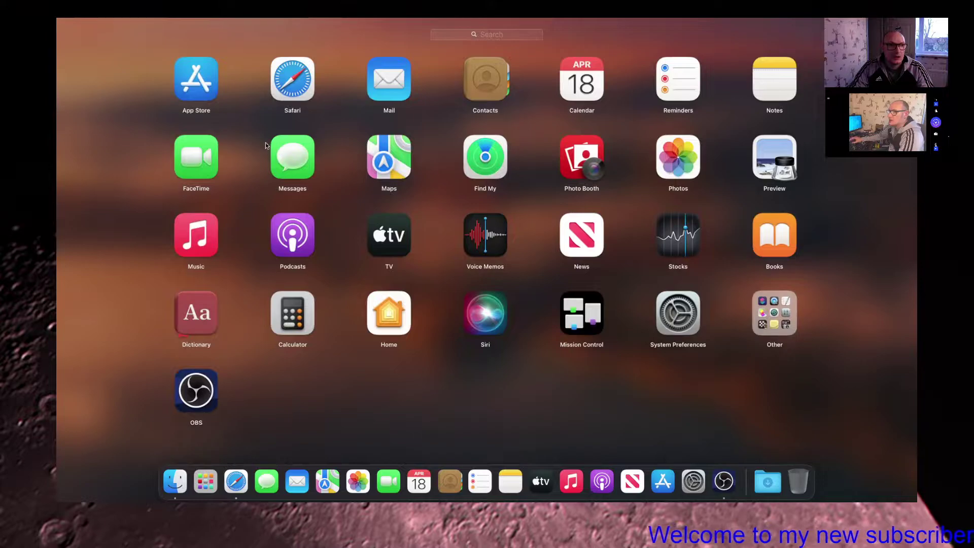
left_click(206, 85)
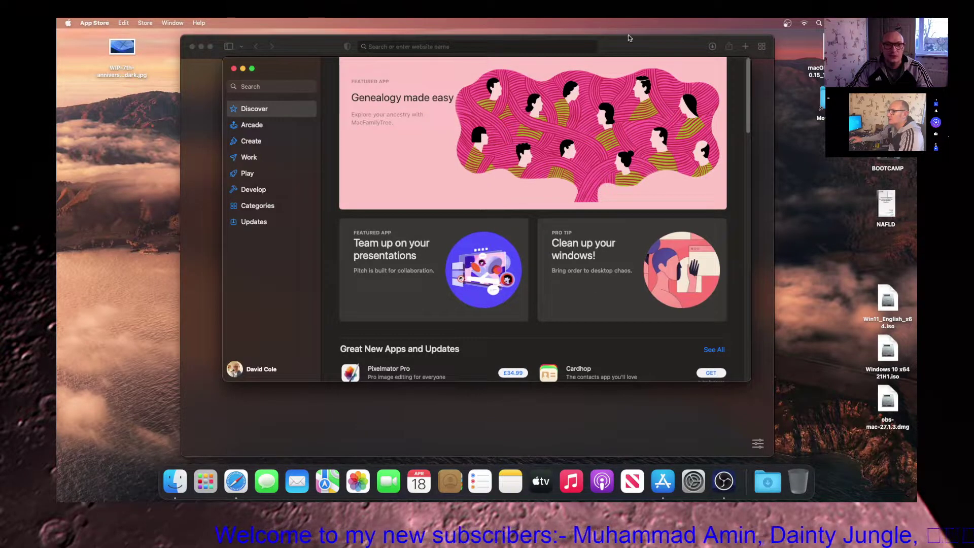
left_click(438, 47)
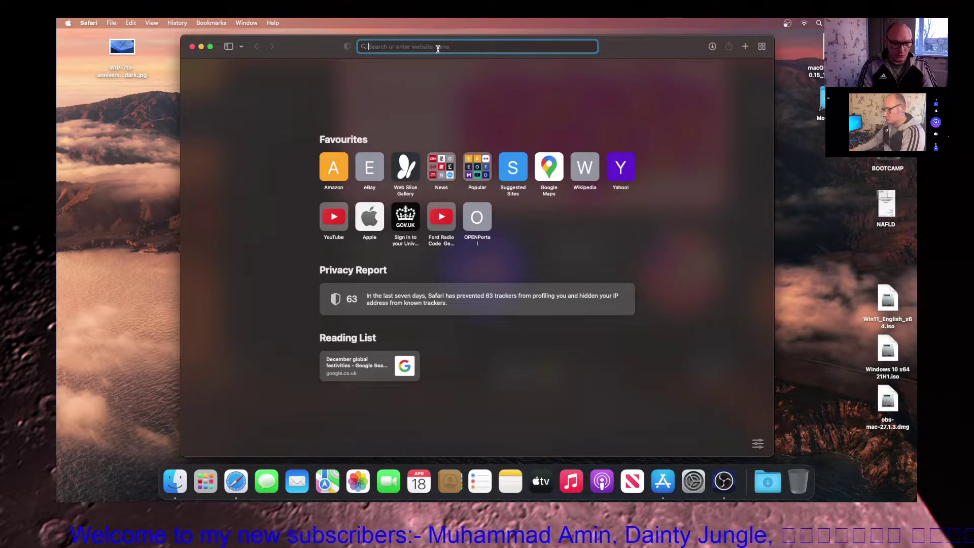
Search Google in Safari for 'google chrome', then bring the App Store window forward
type("ggolre")
key("BackSpace")
key("BackSpace")
key("BackSpace")
key("BackSpace")
key("BackSpace")
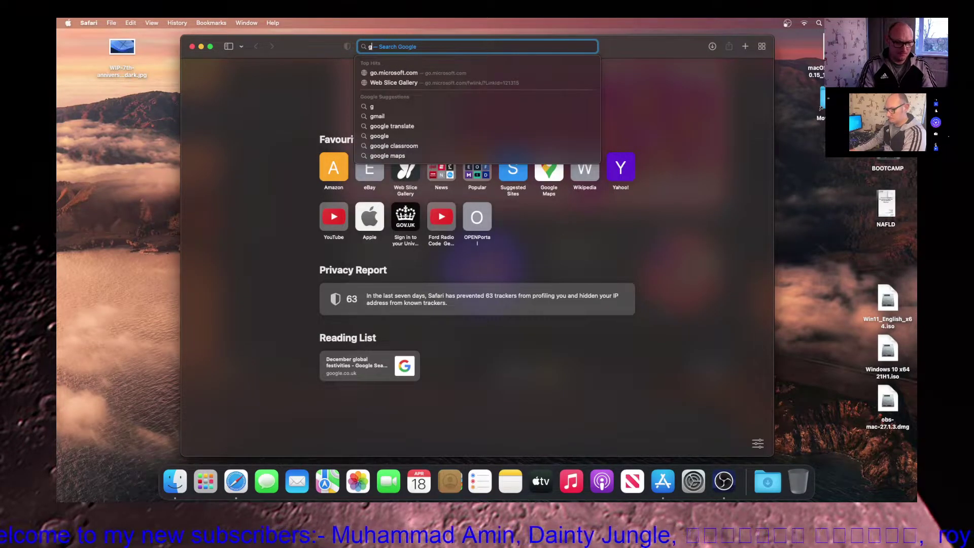
type("ooglr")
key("BackSpace")
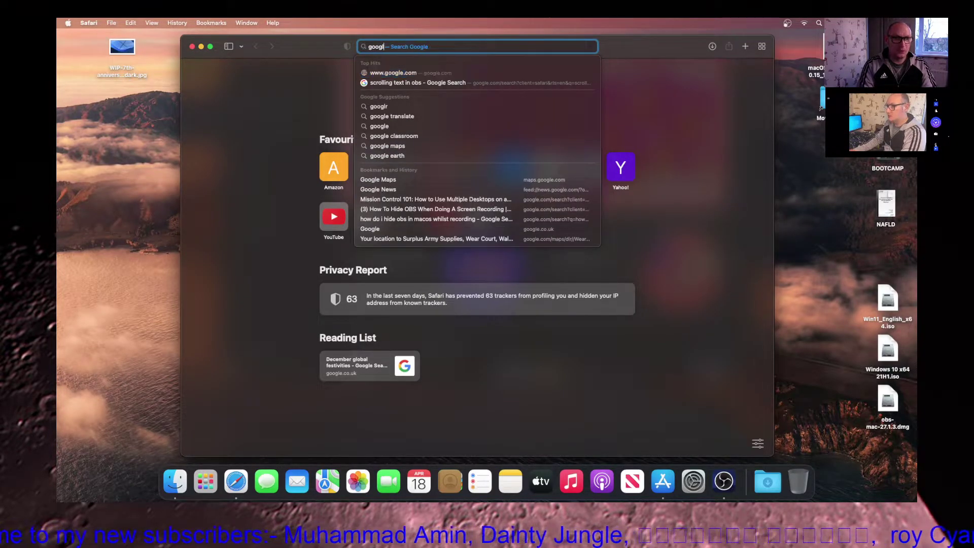
type("e ch")
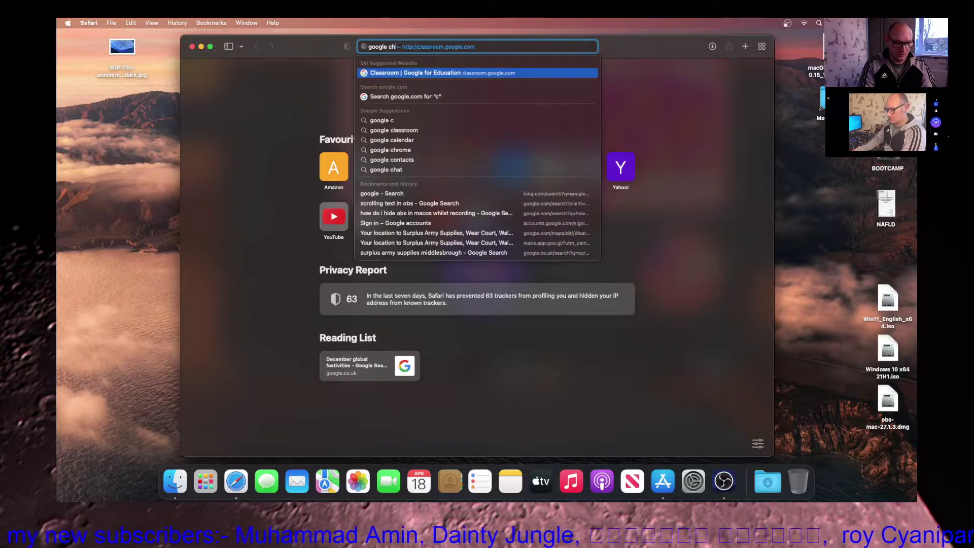
type("rome")
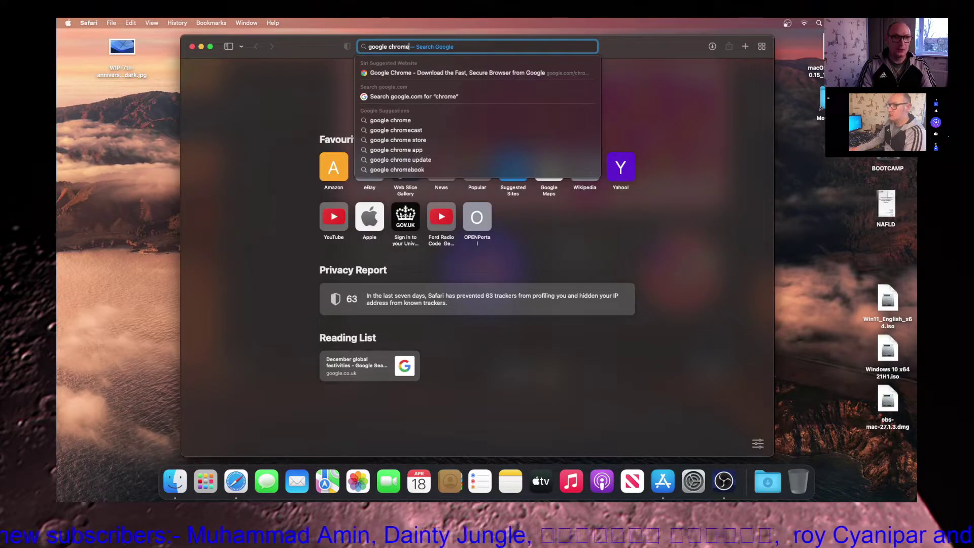
key("Return")
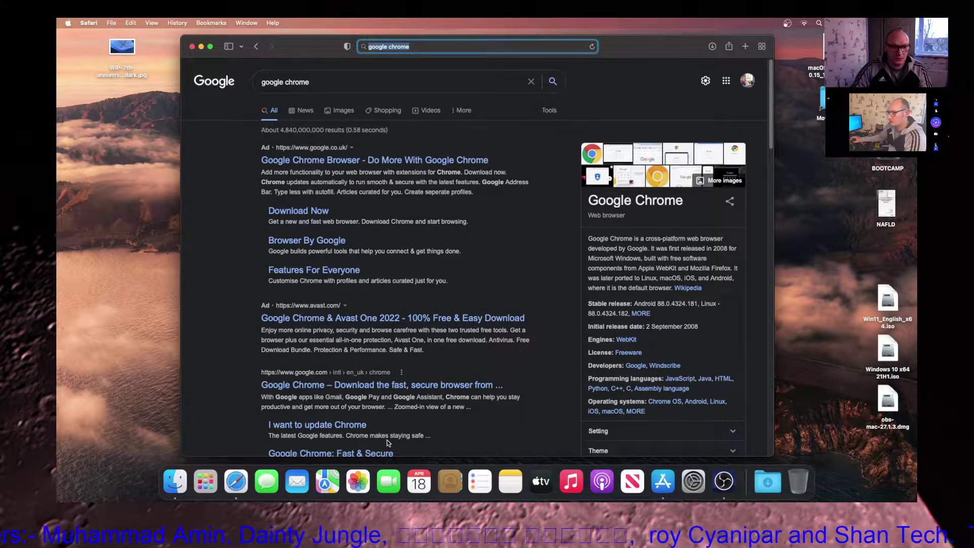
left_click(669, 486)
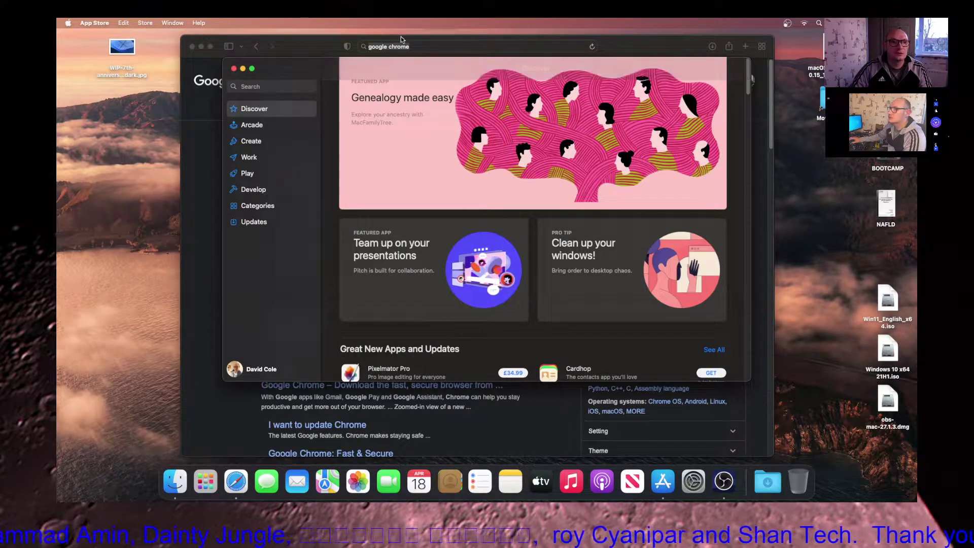
Return Safari to its Start Page and bring the App Store window forward
left_click(439, 47)
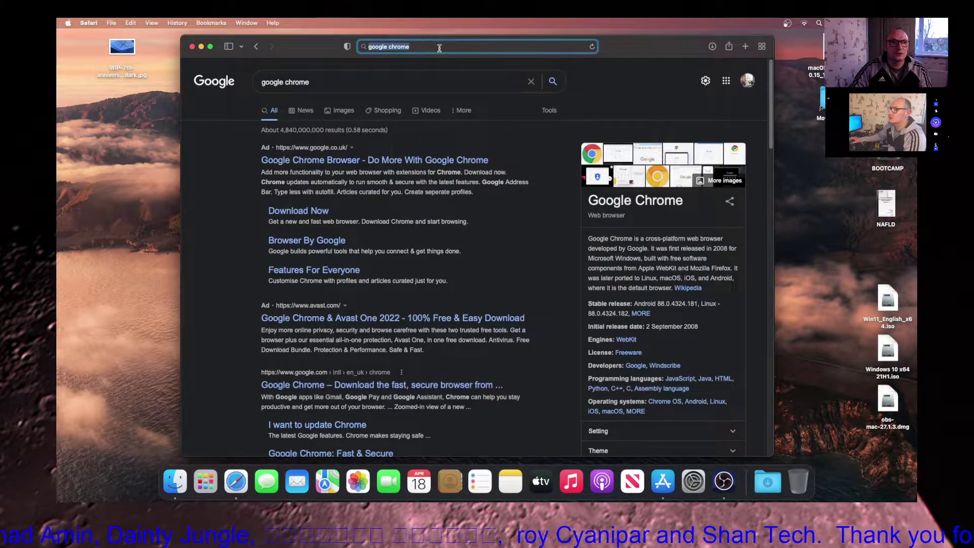
left_click(256, 46)
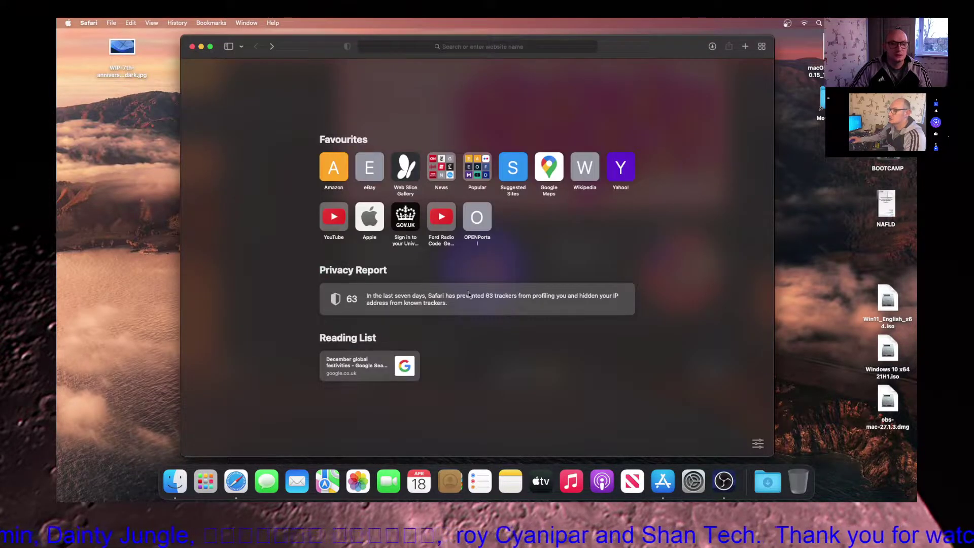
left_click(662, 480)
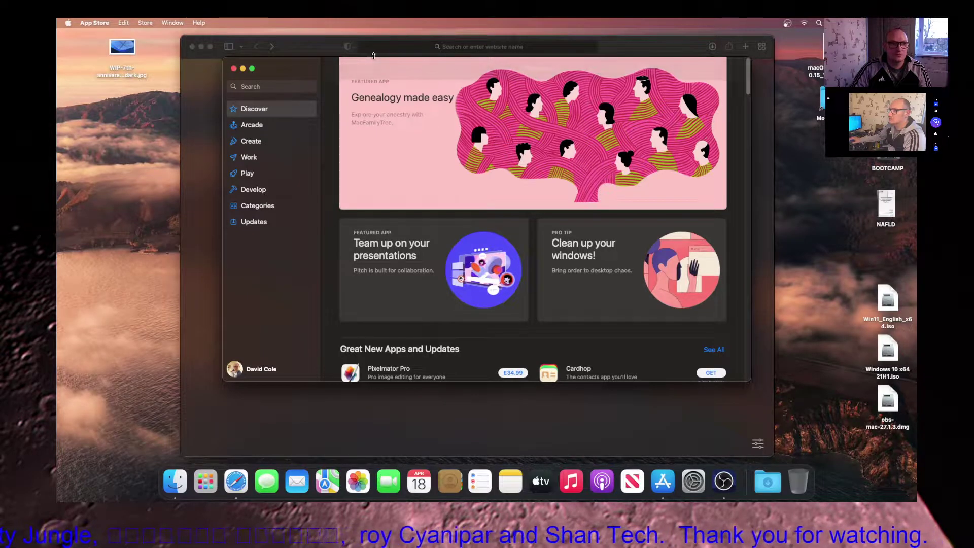
Search the App Store for 'google chrome' and browse the results, finding no Chrome app
left_click(284, 87)
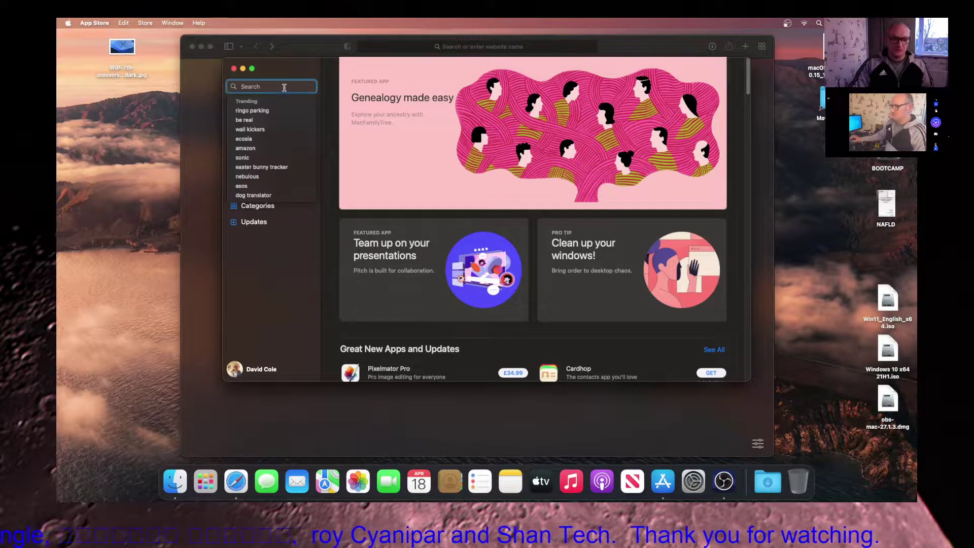
type("go")
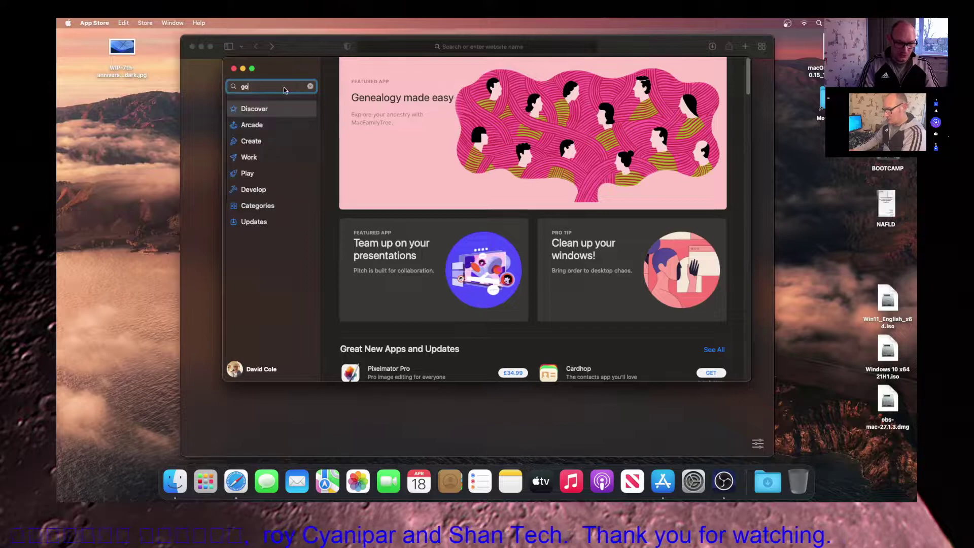
type("ogle ")
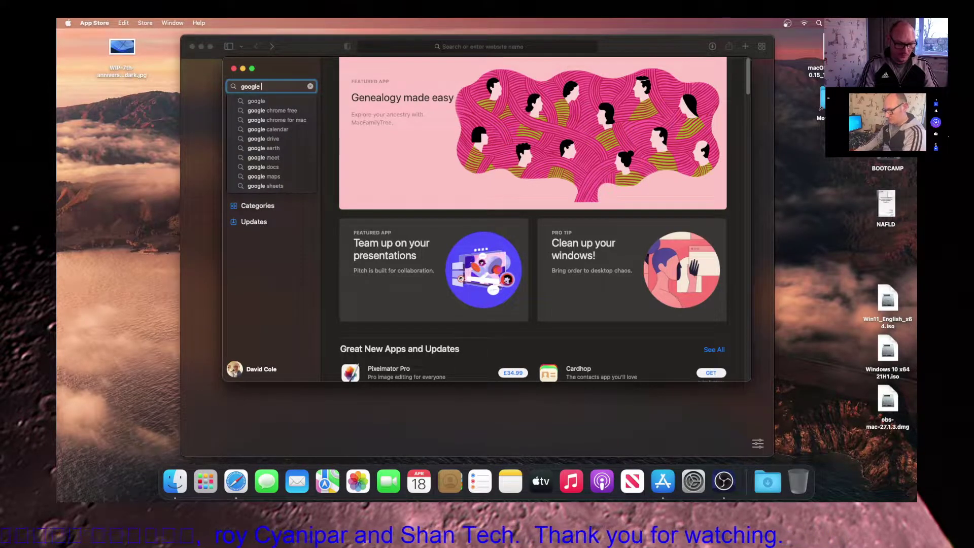
type("chrome")
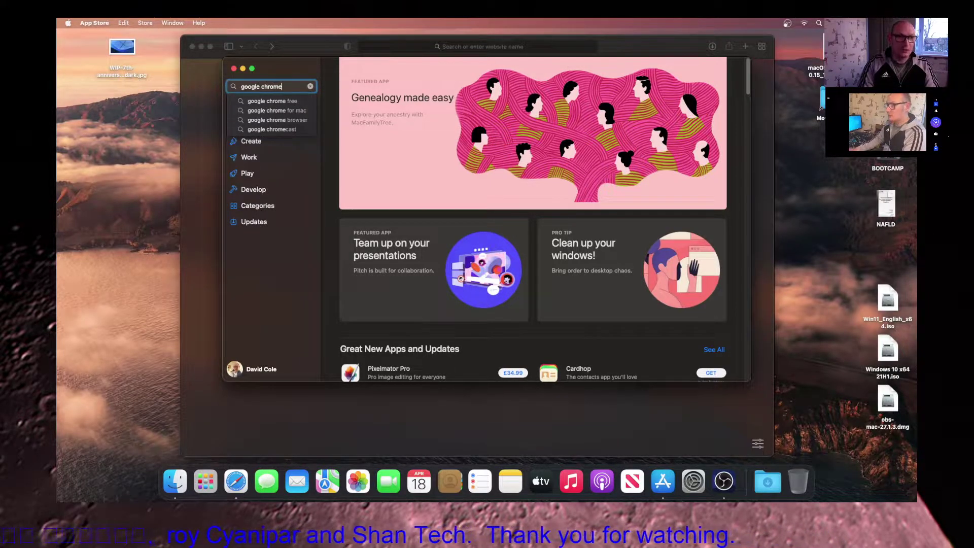
key("Return")
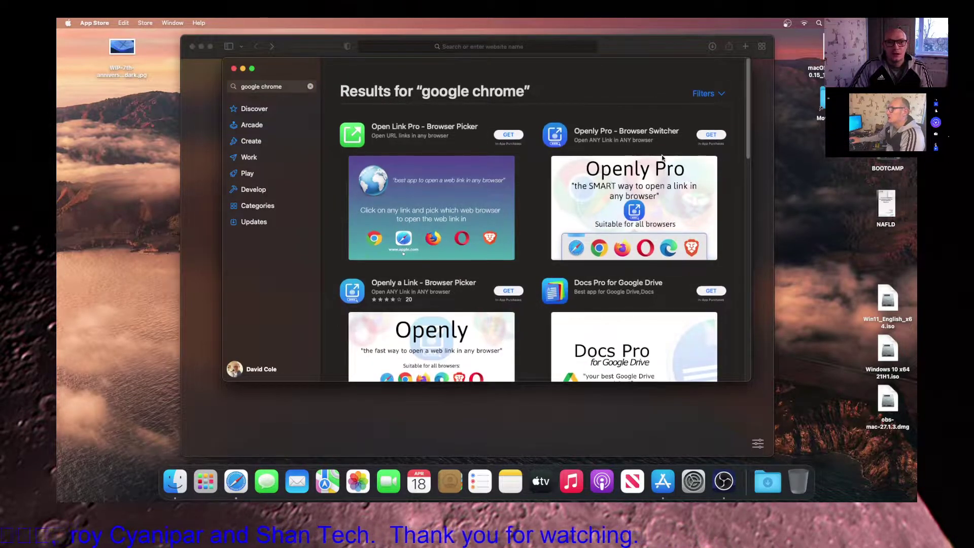
scroll(639, 159, "down", 3)
scroll(645, 158, "down", 5)
scroll(645, 158, "down", 5)
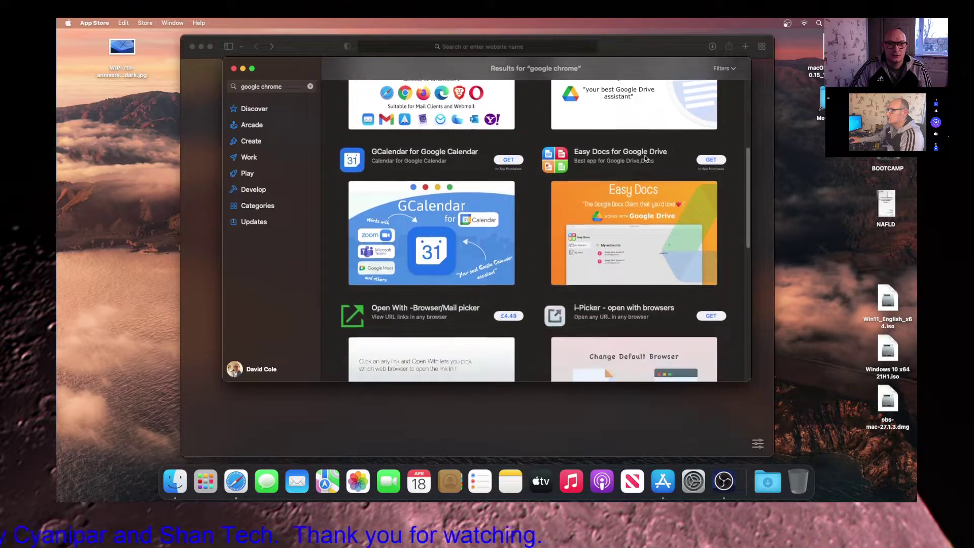
scroll(645, 158, "down", 4)
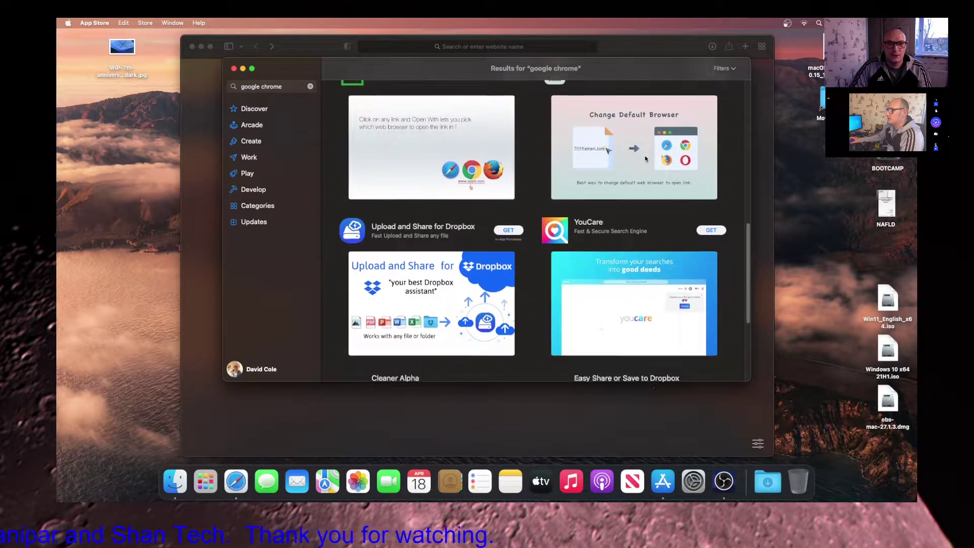
scroll(645, 158, "down", 3)
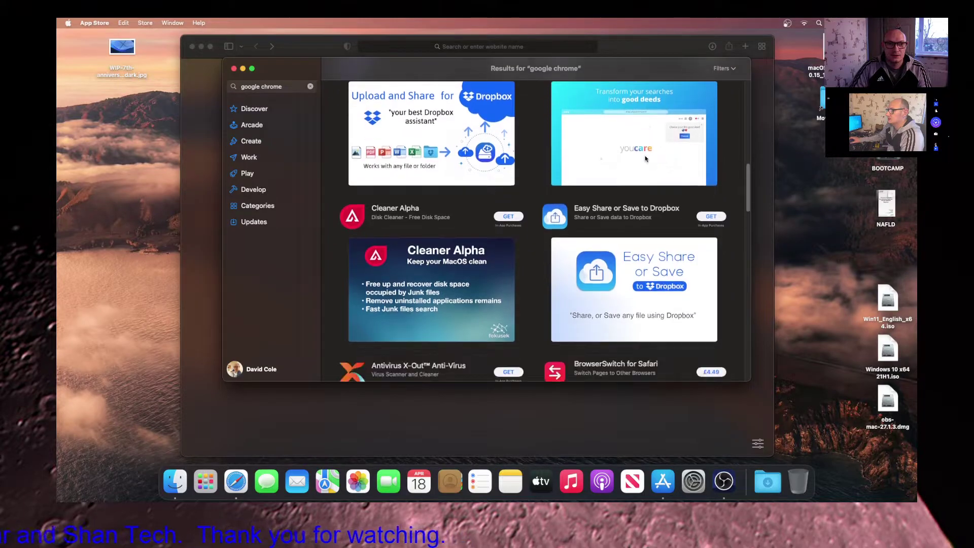
scroll(644, 156, "up", 6)
scroll(643, 156, "up", 4)
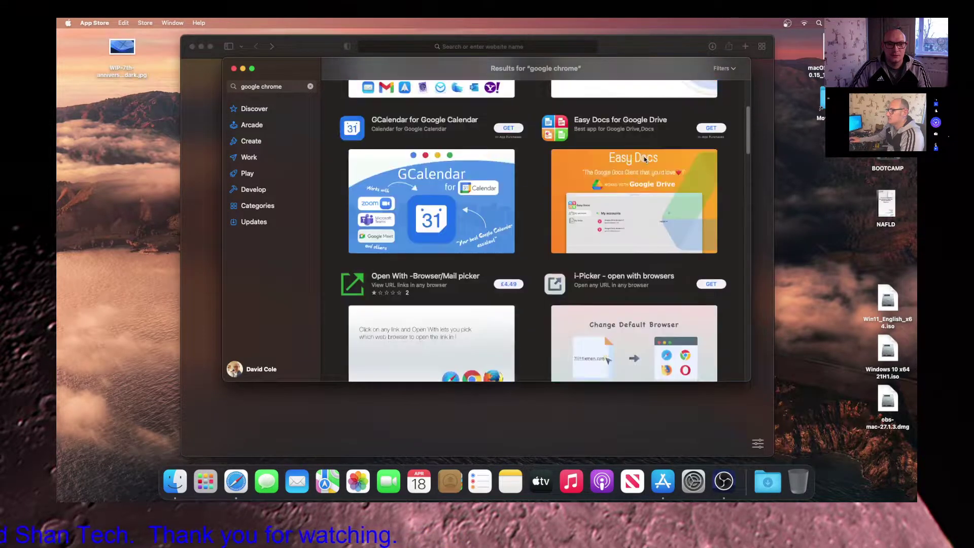
scroll(643, 156, "up", 2)
scroll(644, 156, "up", 4)
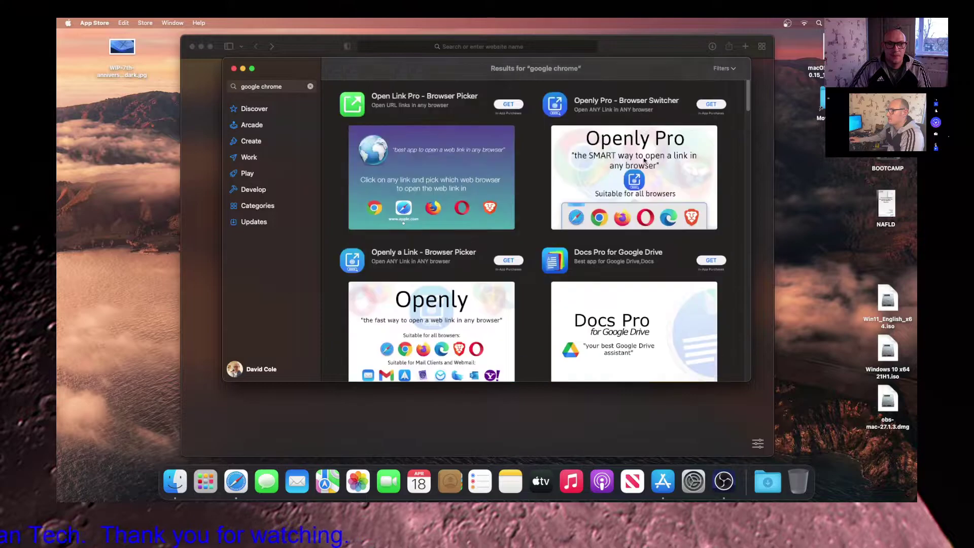
left_click(462, 46)
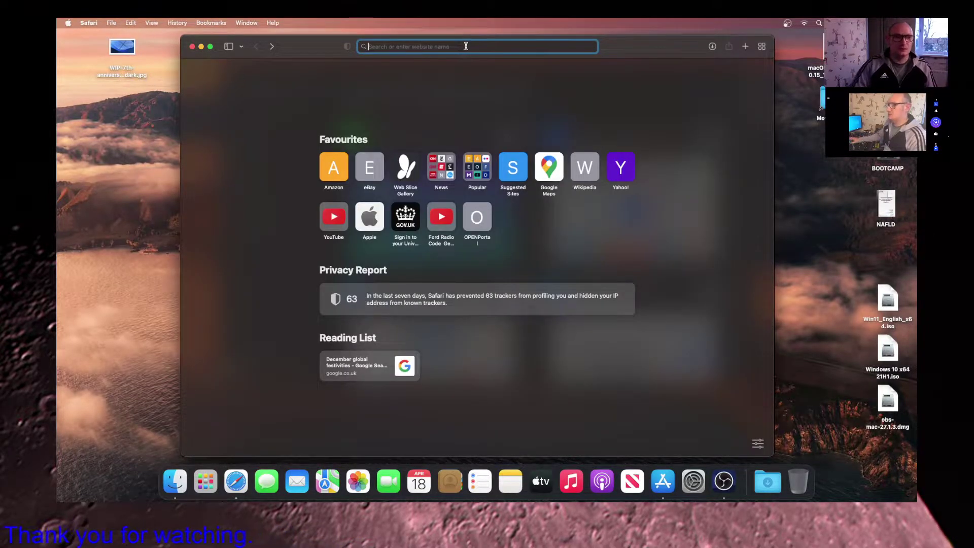
left_click(200, 46)
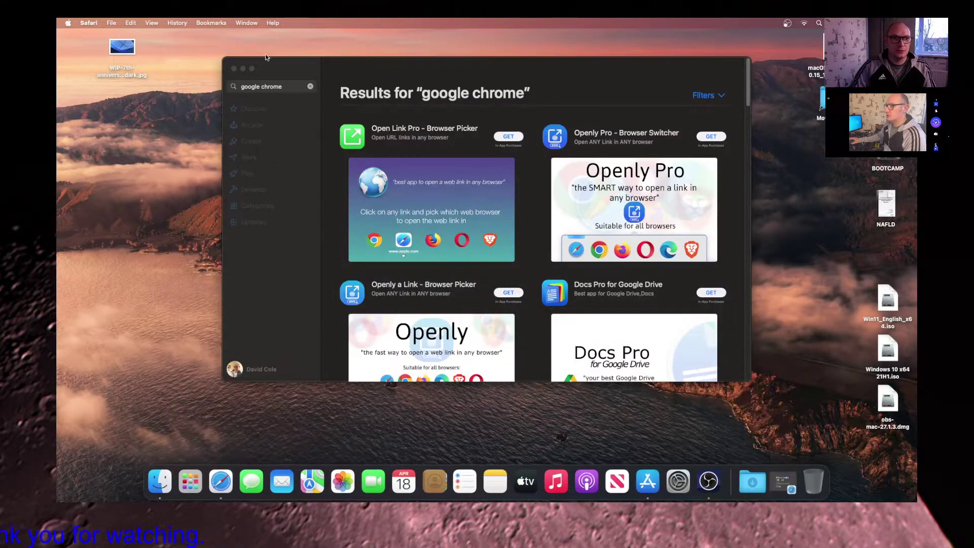
left_click(287, 86)
left_click(287, 86)
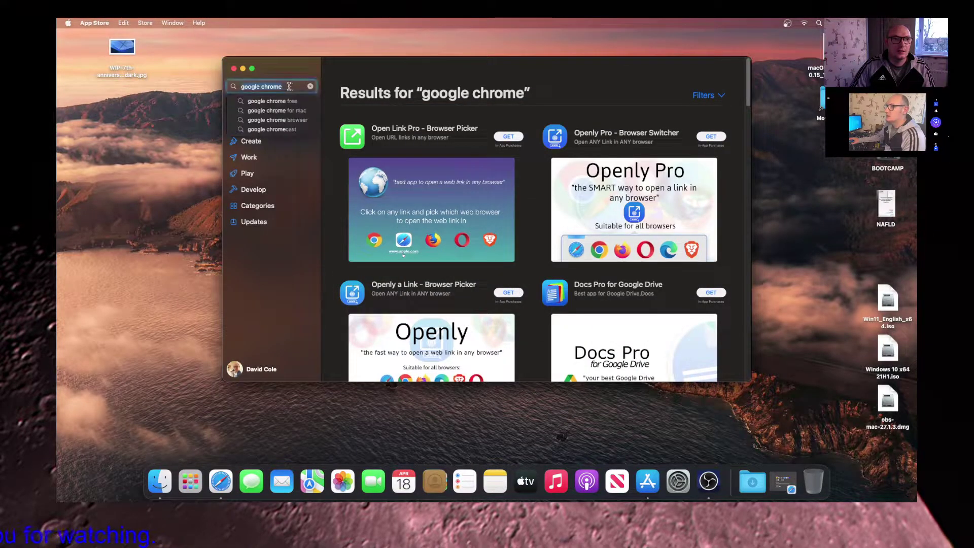
type("fire")
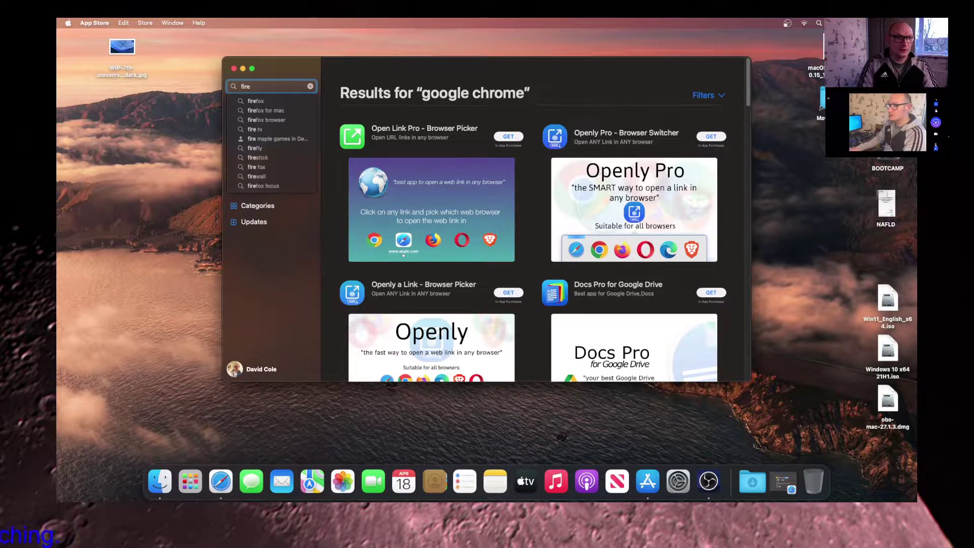
key("Down")
key("Return")
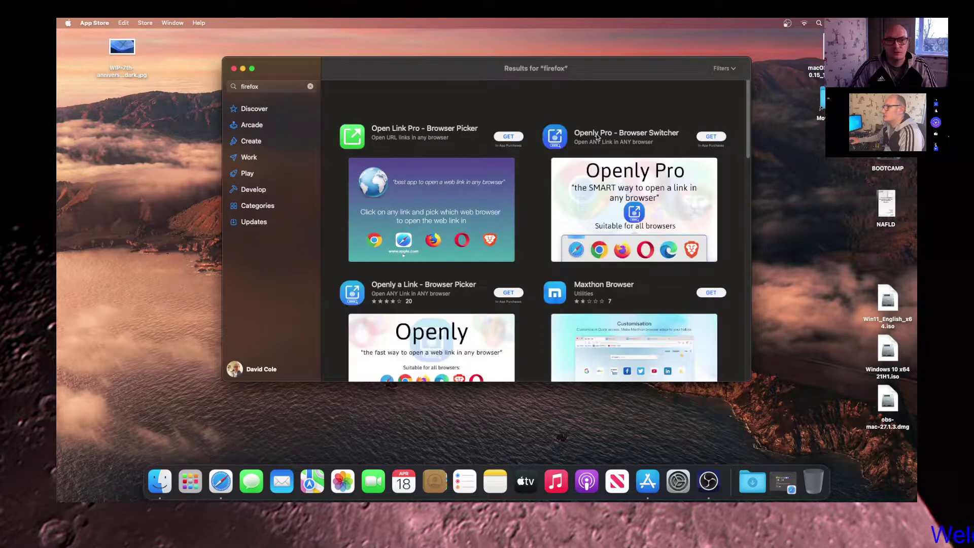
scroll(598, 137, "down", 2)
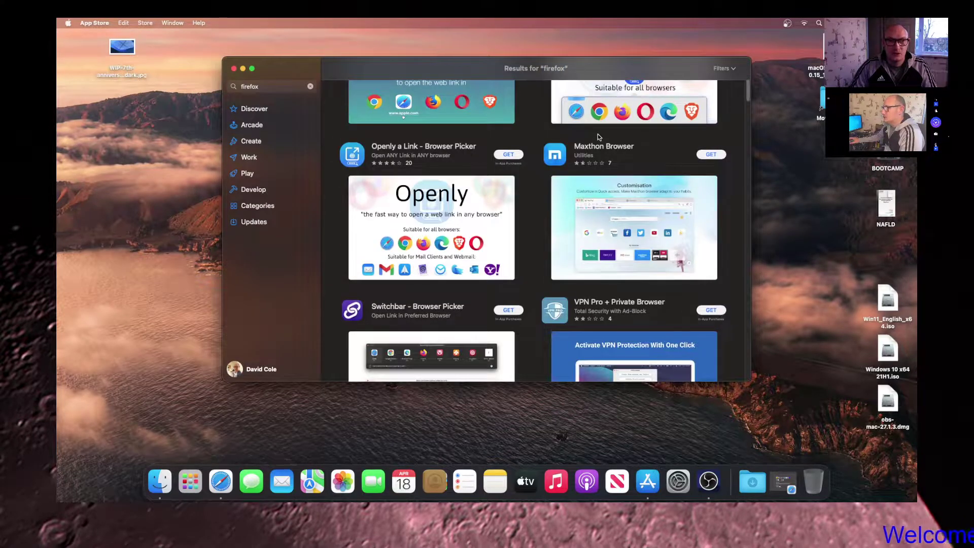
scroll(597, 134, "up", 1)
scroll(599, 137, "down", 3)
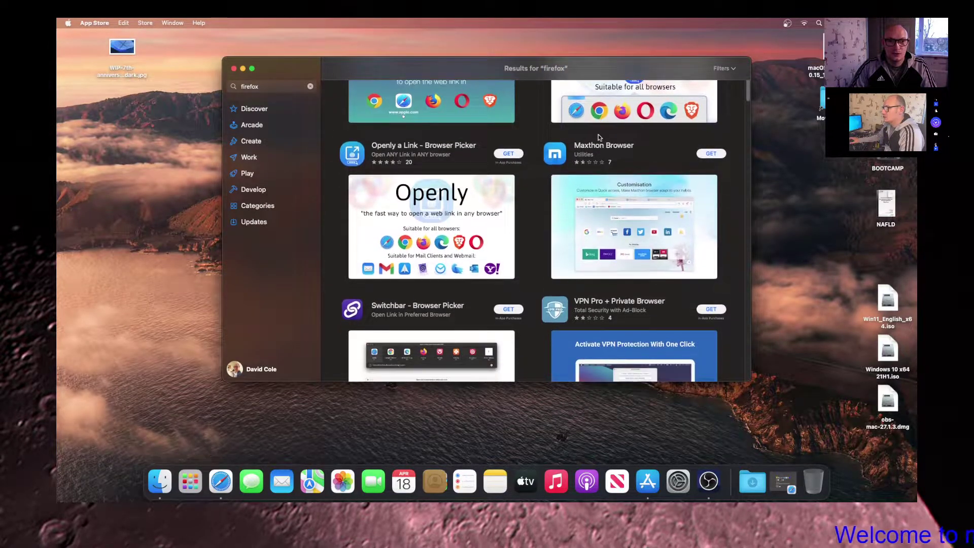
scroll(599, 136, "down", 9)
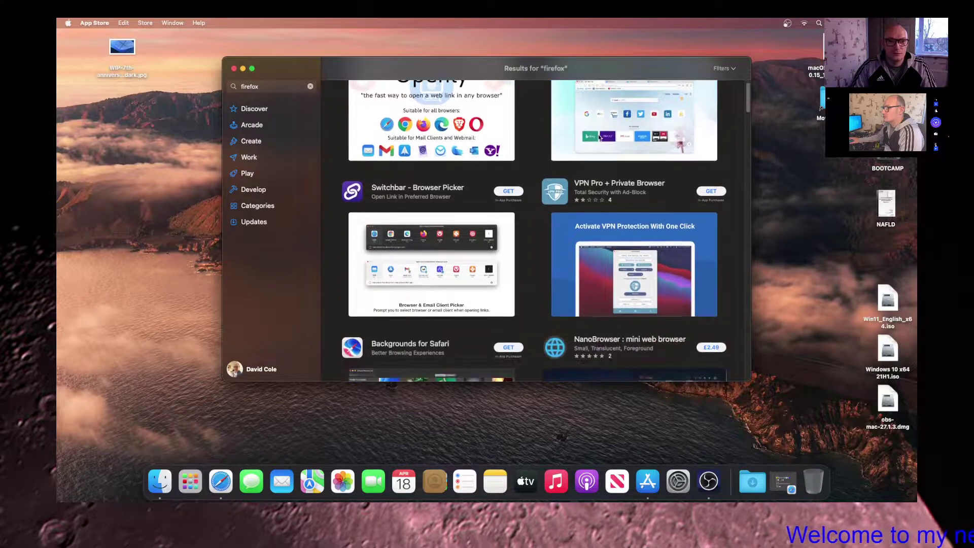
scroll(599, 136, "up", 10)
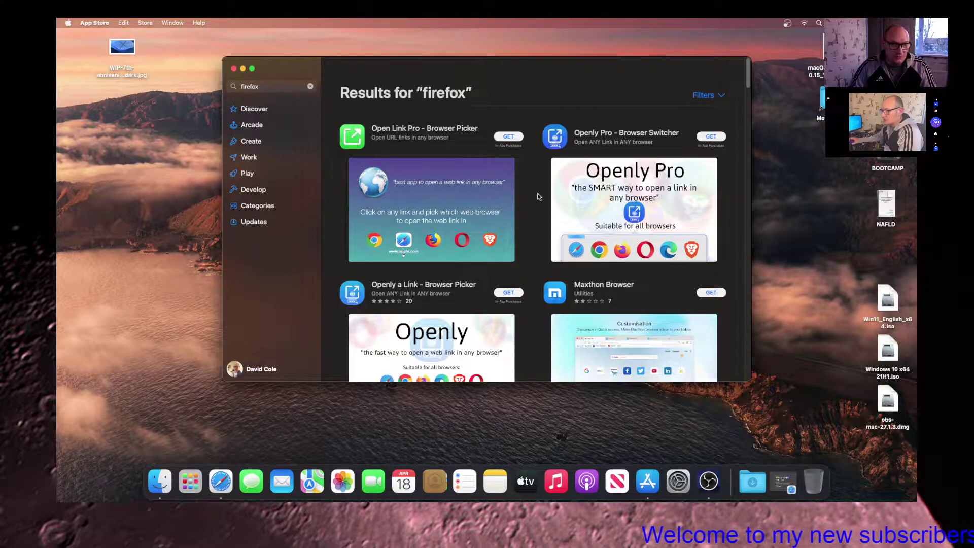
Replace the firefox App Store search with the gmail search suggestion
left_click(283, 86)
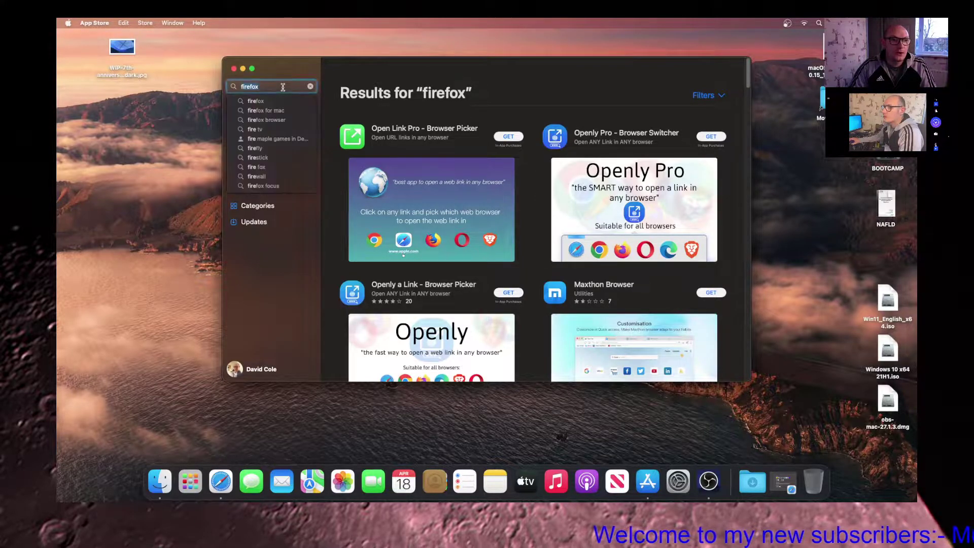
type("G")
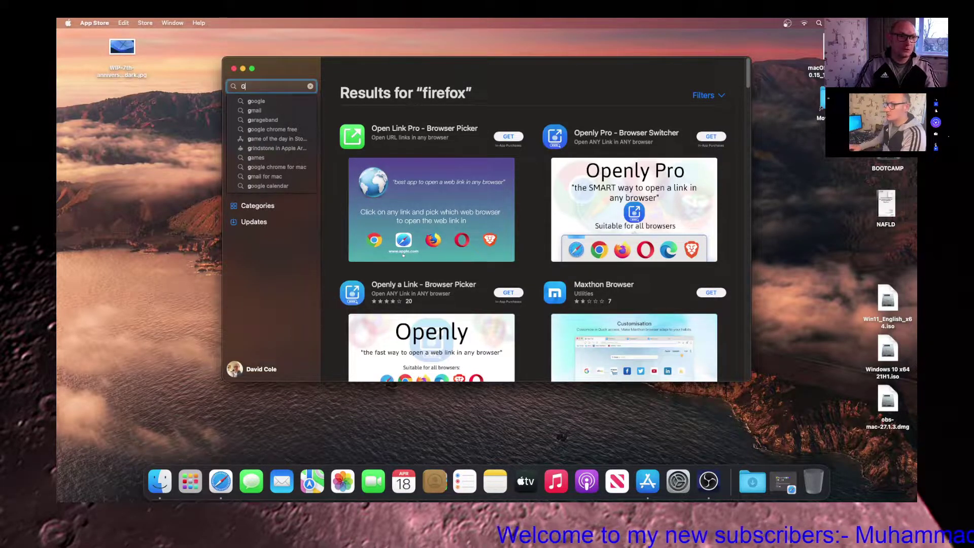
key("Down")
key("BackSpace")
key("Down")
key("Down")
key("Return")
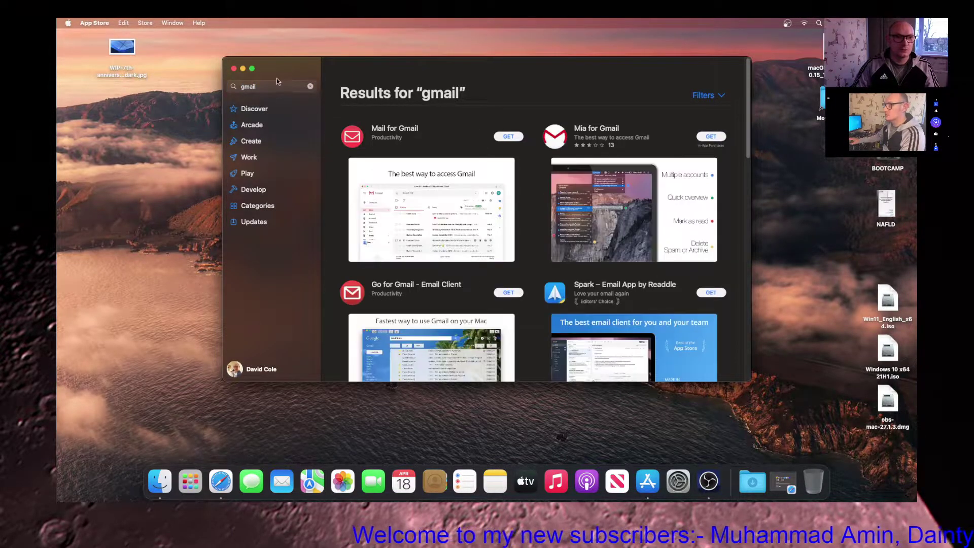
Search the App Store for 'google chrome' and browse results: Open Link Pro, Docs Pro, GCalendar, I-Picker
left_click(273, 85)
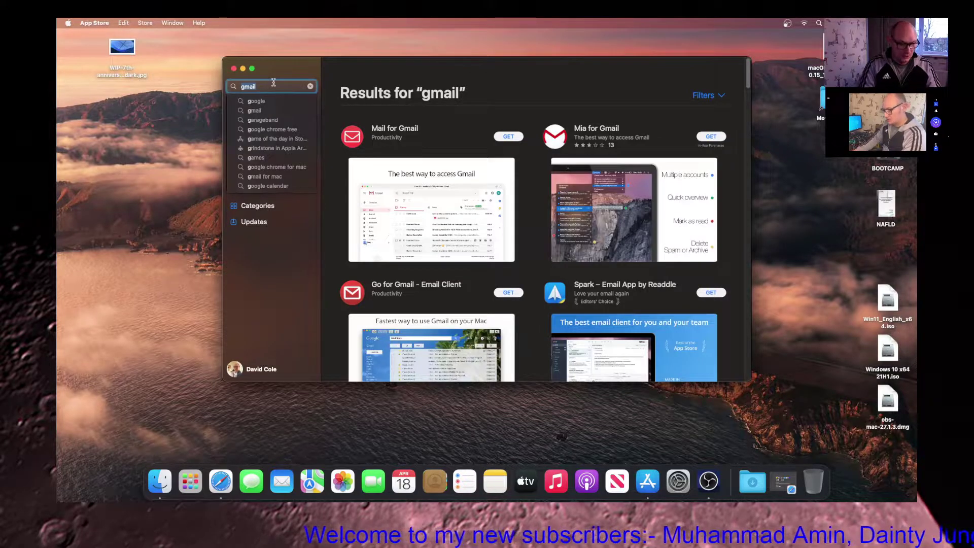
type("google")
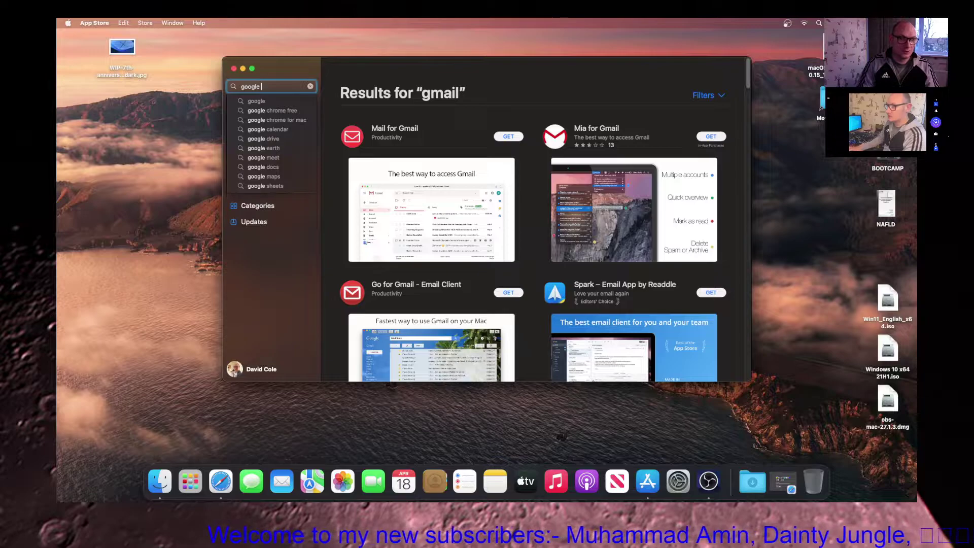
type(" chrome")
key("Return")
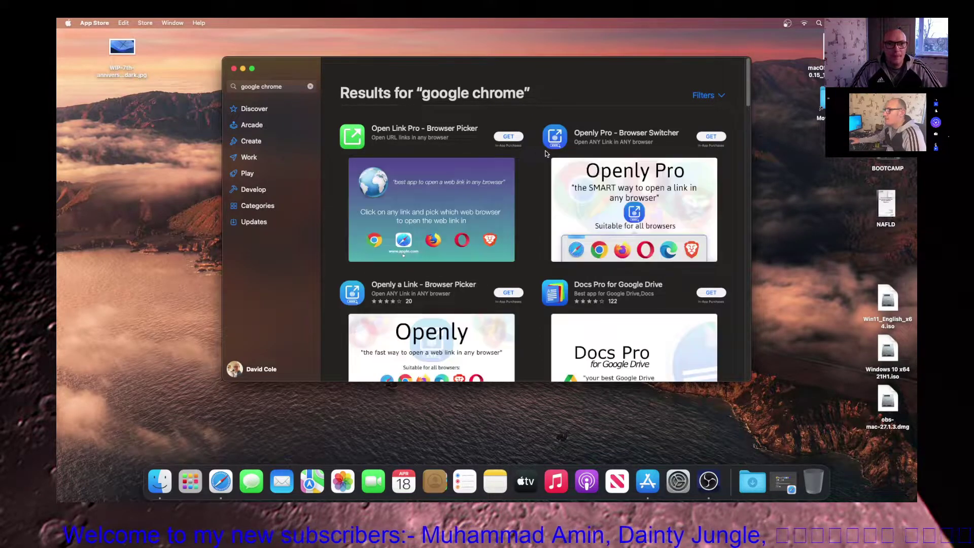
scroll(542, 153, "down", 5)
scroll(541, 154, "down", 3)
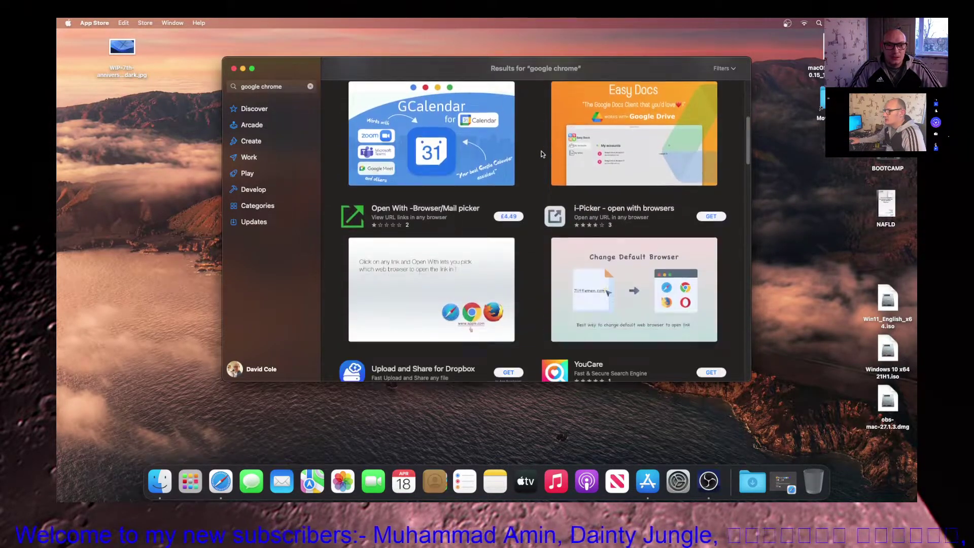
scroll(537, 154, "up", 8)
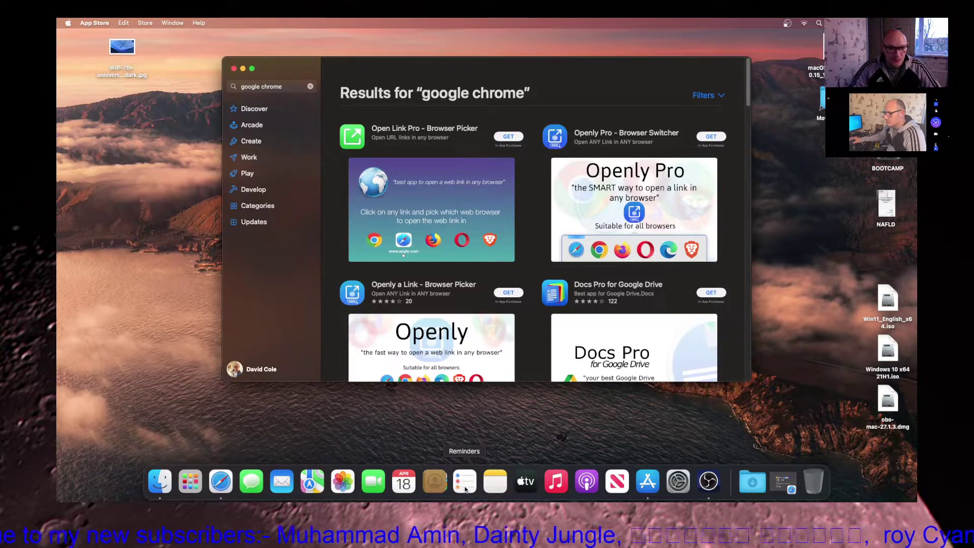
Bring Safari forward and search Google for 'google chrome for mac'
left_click(220, 480)
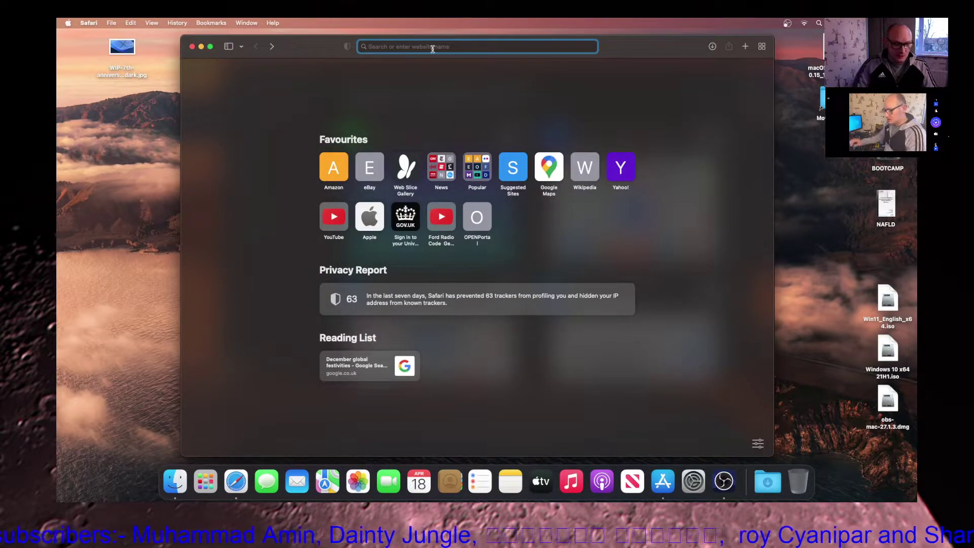
type("google")
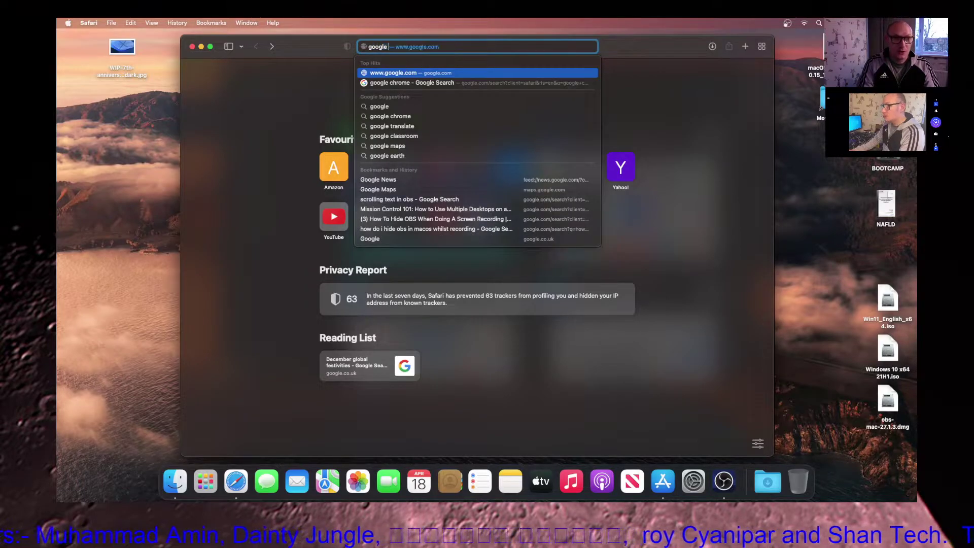
key("BackSpace")
type("ch")
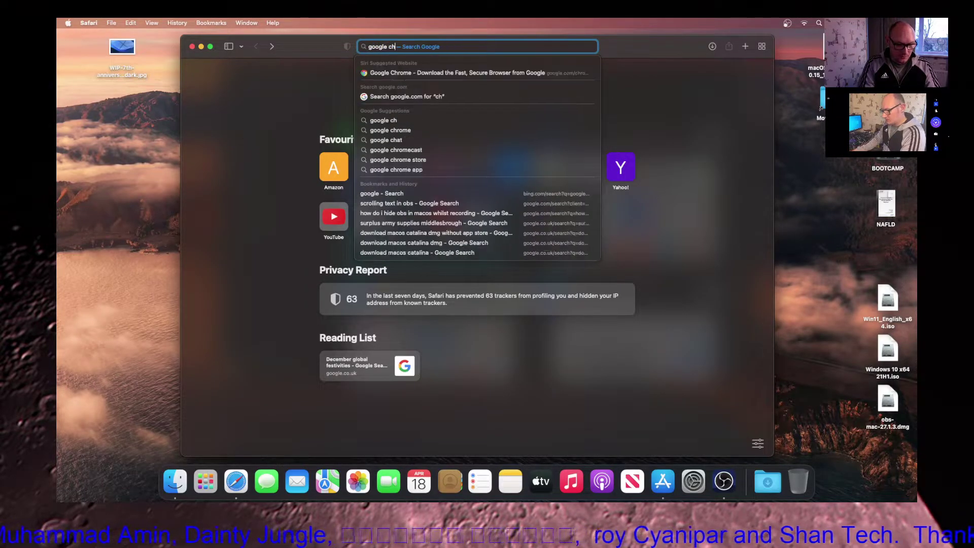
type("rome f")
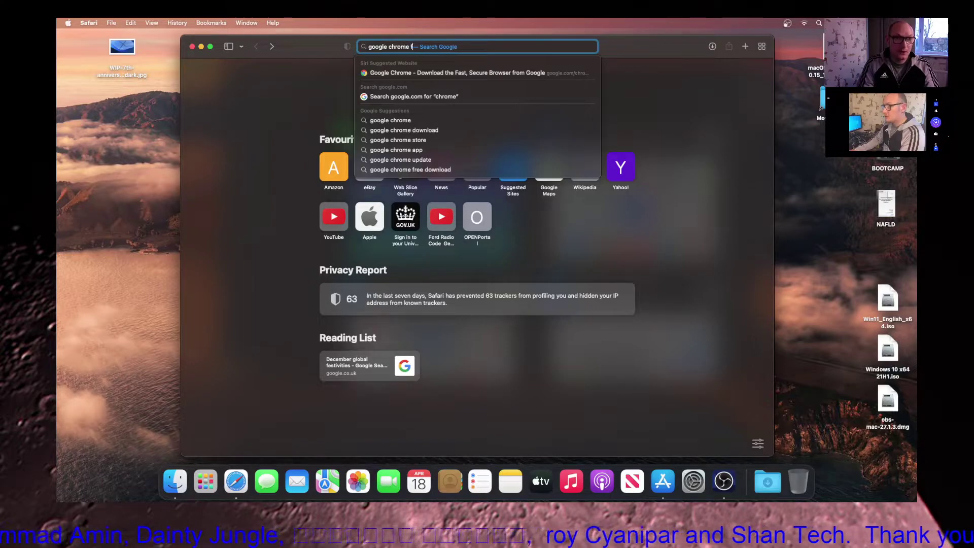
type("or mac")
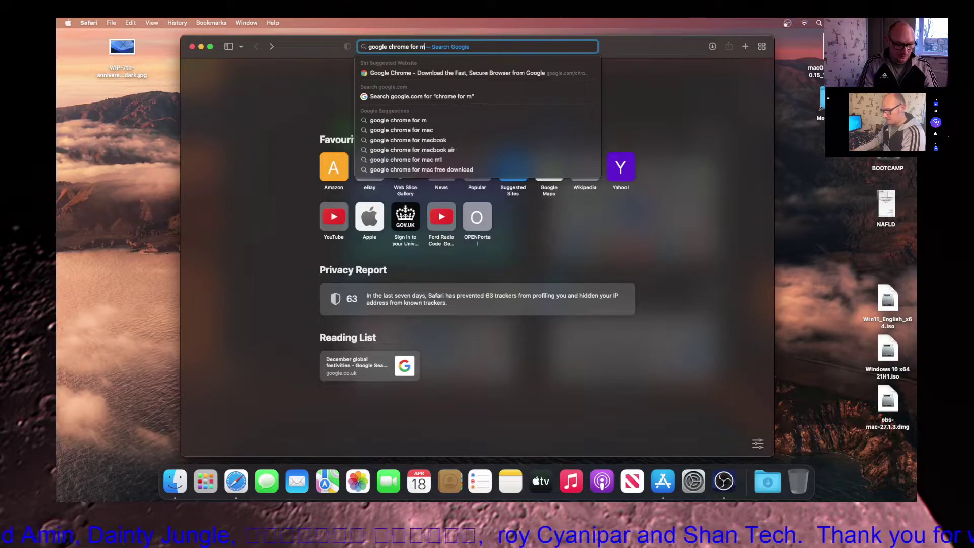
key("Return")
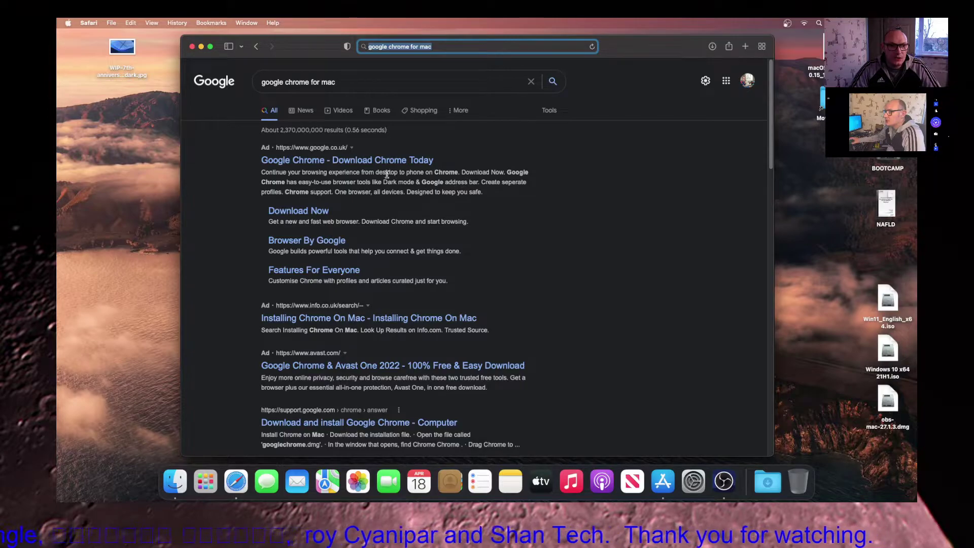
Open the 'Google Chrome - Download Chrome Today' result from the search page
scroll(482, 196, "down", 3)
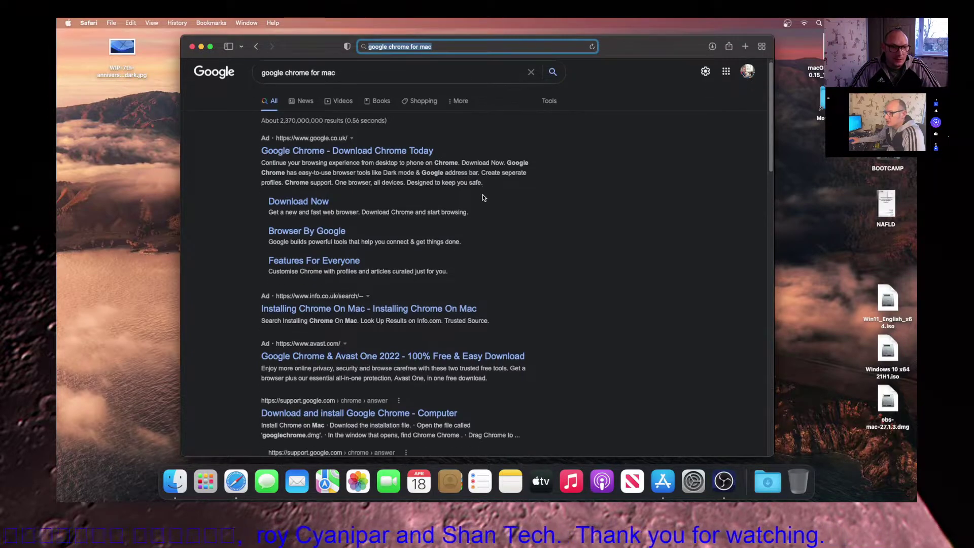
scroll(481, 195, "up", 3)
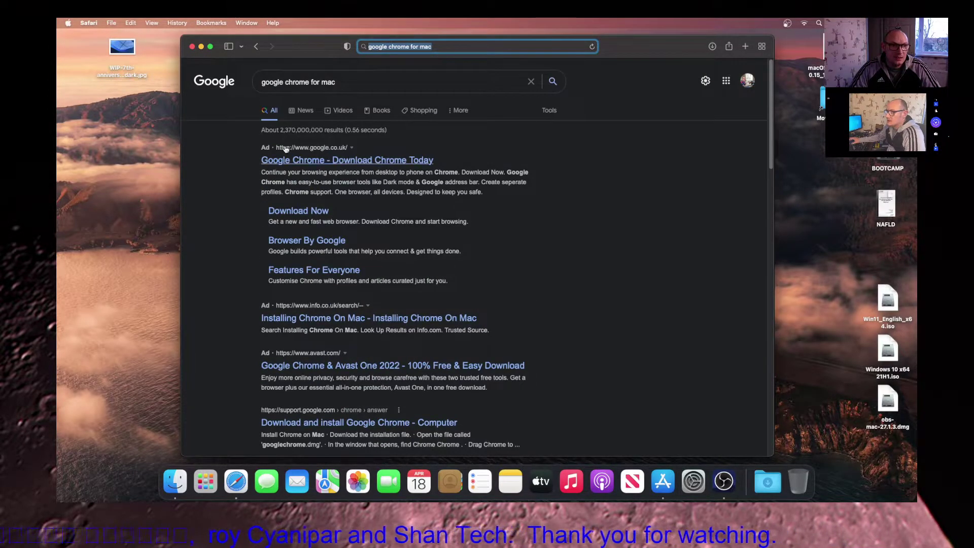
scroll(426, 284, "down", 3)
scroll(426, 285, "down", 10)
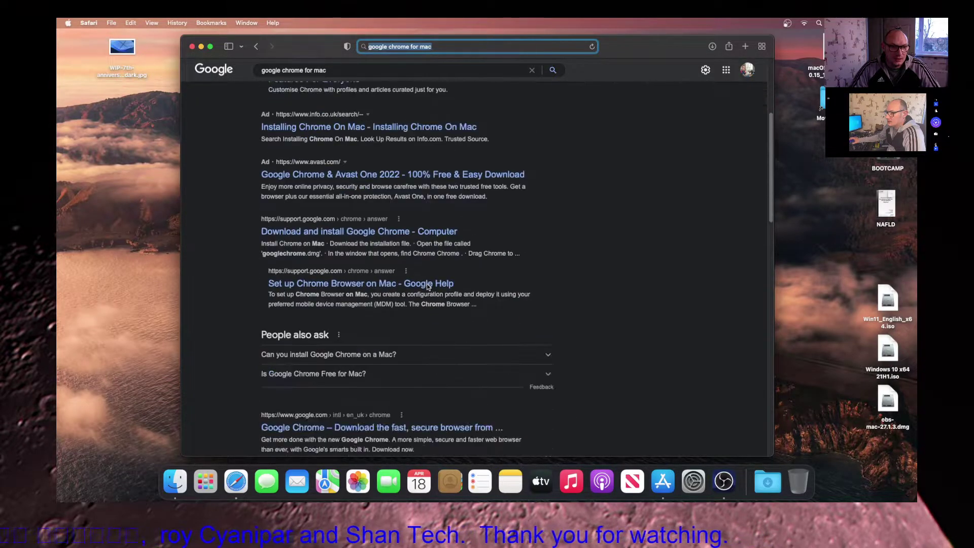
scroll(427, 286, "up", 13)
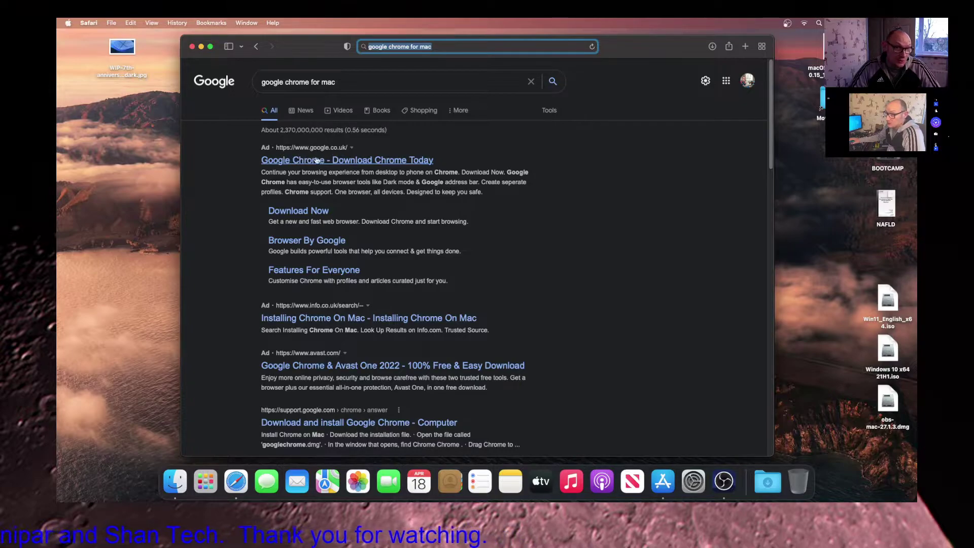
left_click(356, 161)
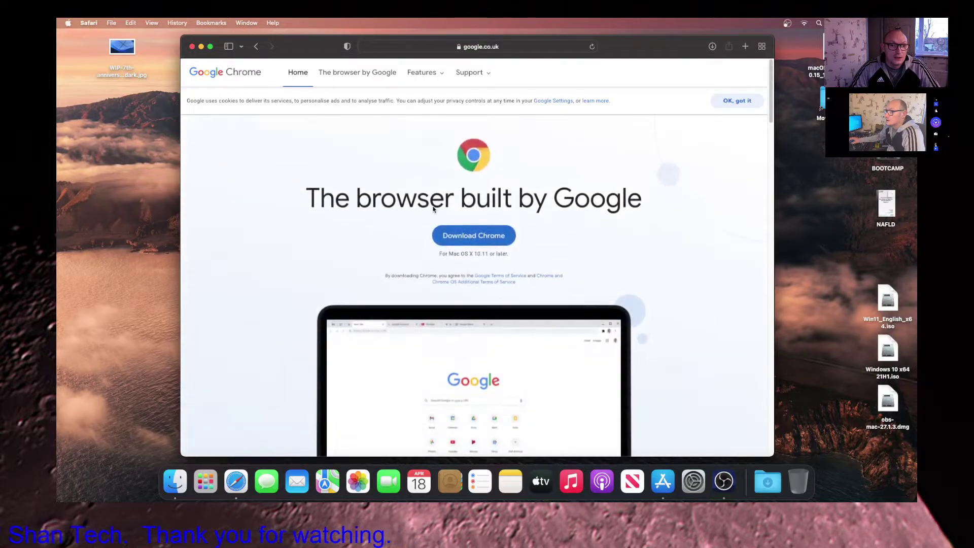
left_click(485, 236)
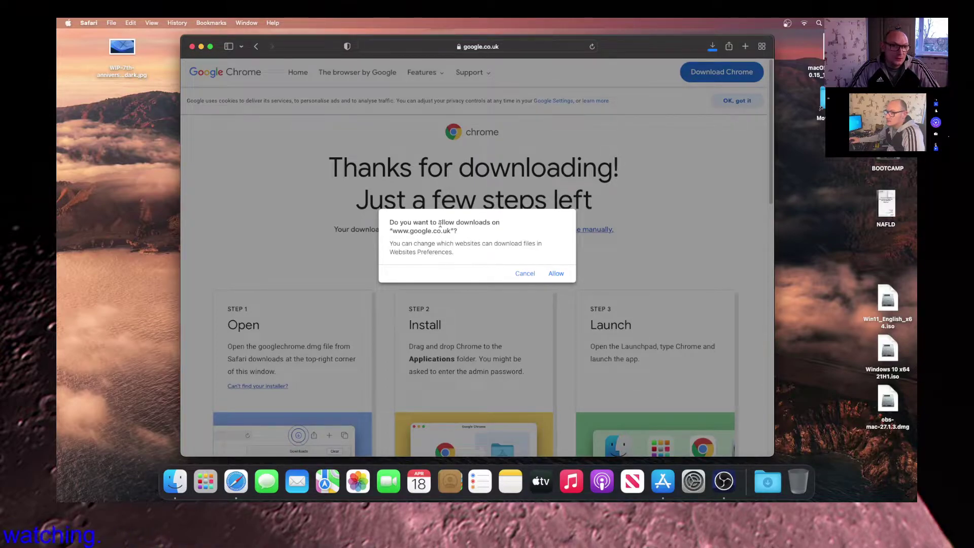
left_click(556, 274)
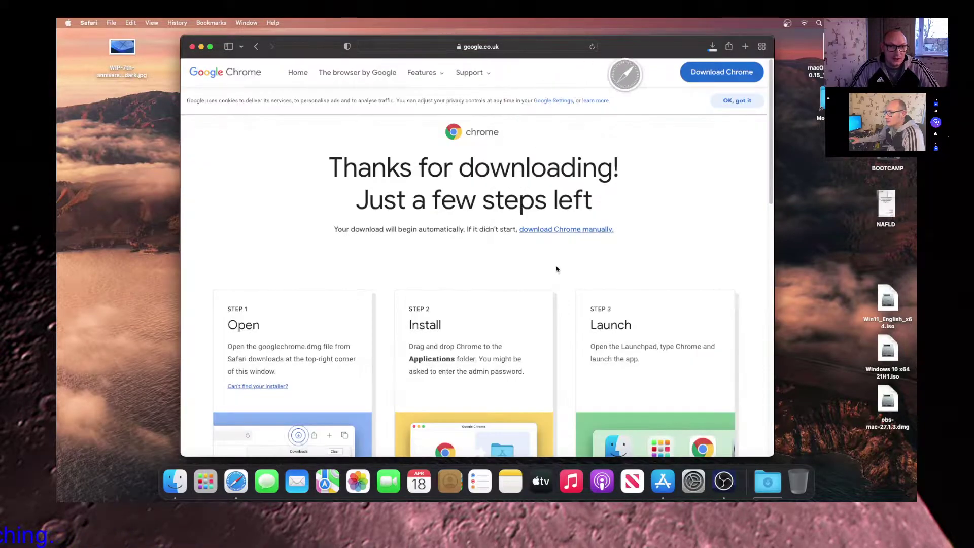
left_click(768, 481)
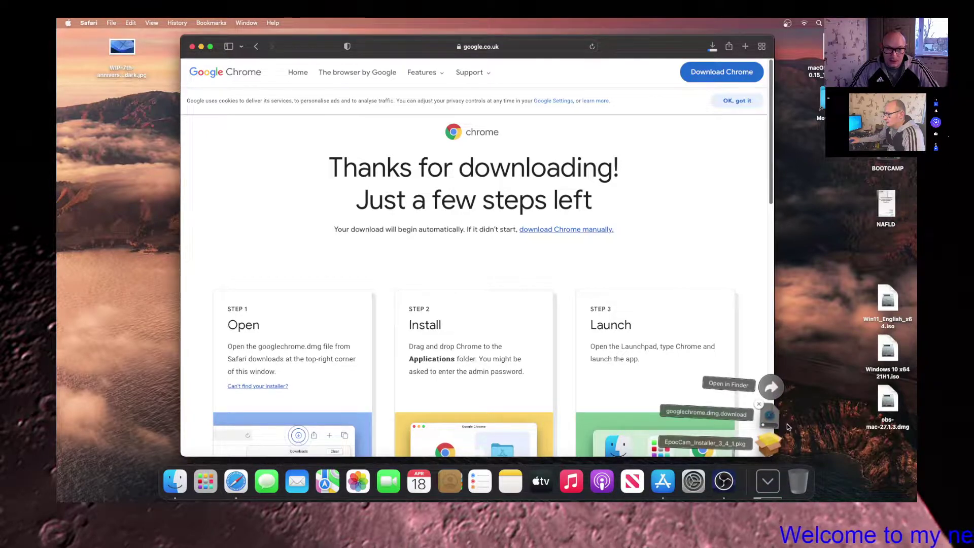
Open googlechrome.dmg from the Downloads stack in the Dock
left_click(816, 422)
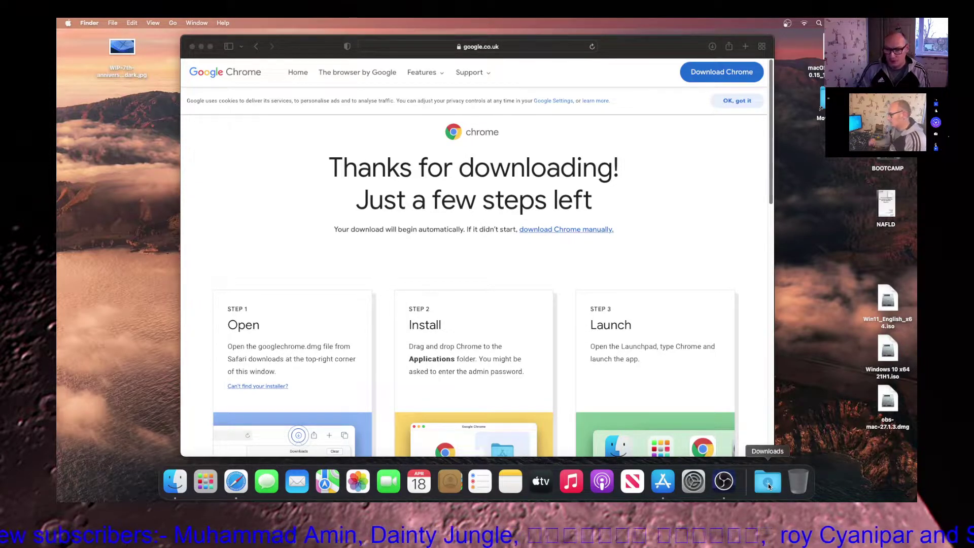
left_click(768, 485)
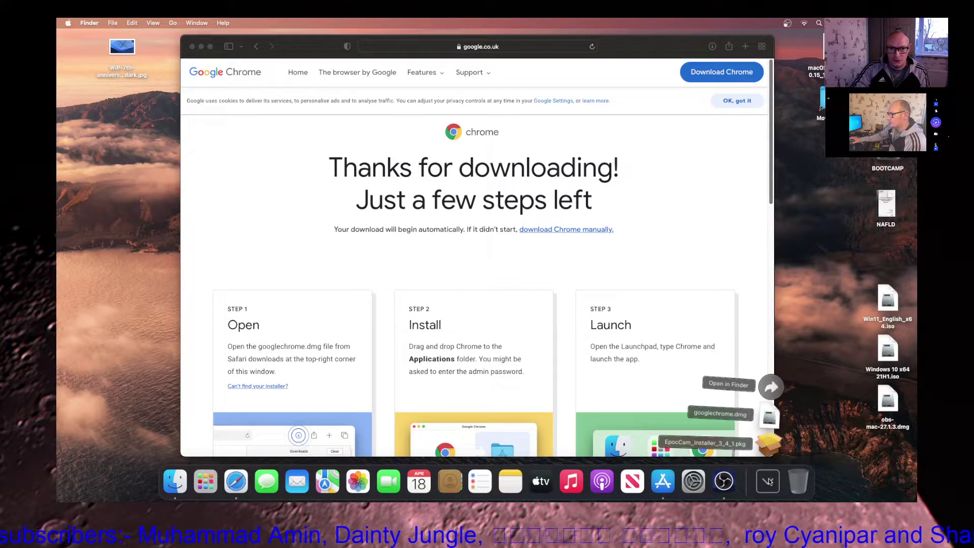
left_click(768, 419)
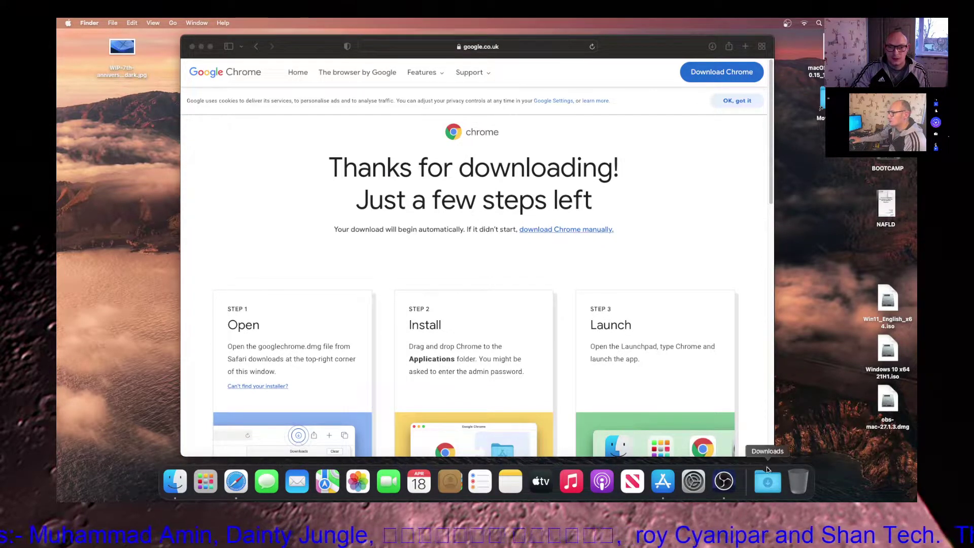
Drag Google Chrome onto the Applications folder in the disk image, then close its window
left_click(767, 481)
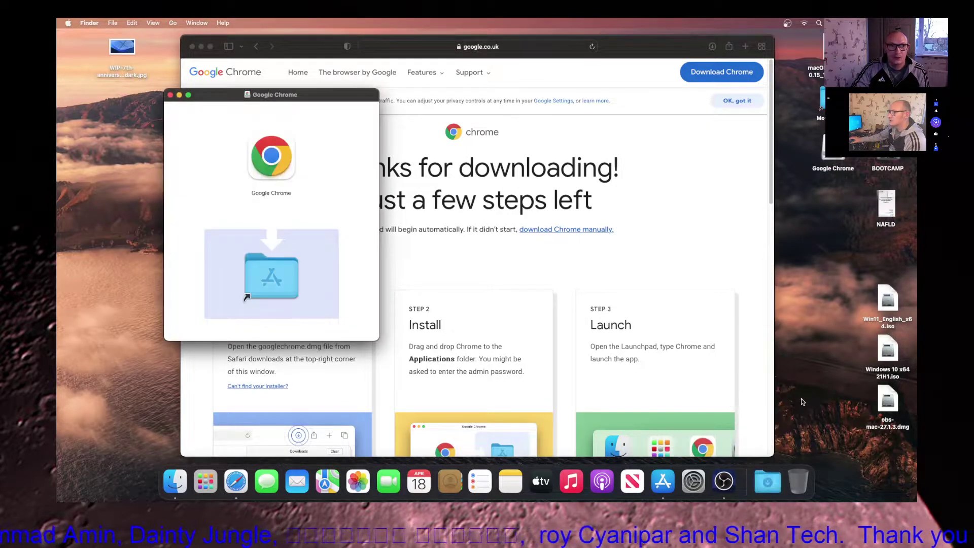
left_click_drag(278, 154, 278, 273)
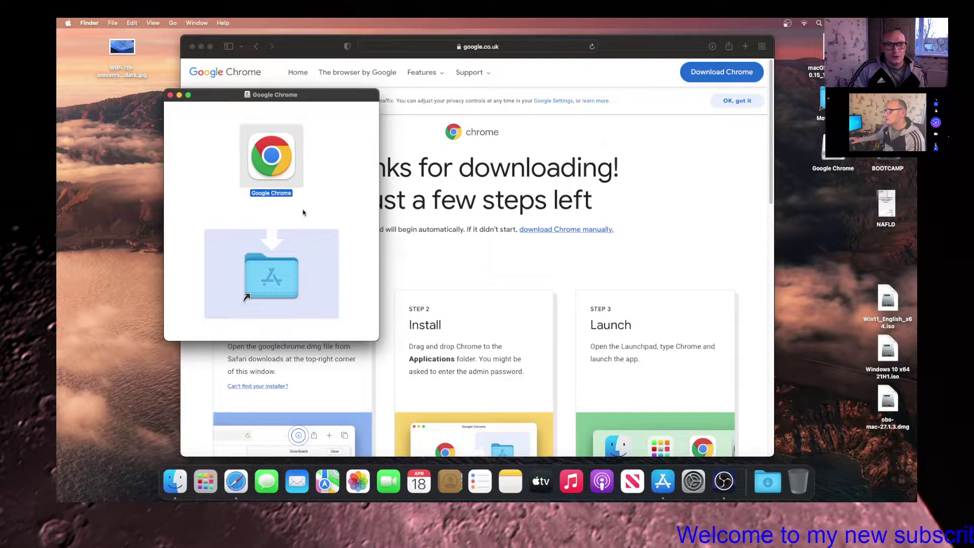
left_click(170, 95)
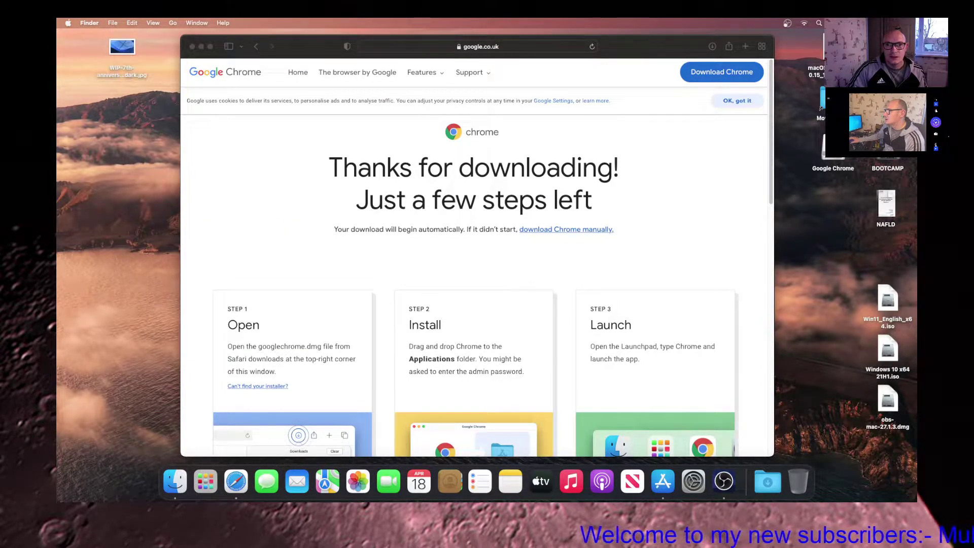
Eject the Google Chrome volume from the desktop and bring Safari's thank-you page forward
right_click(852, 152)
left_click(798, 165)
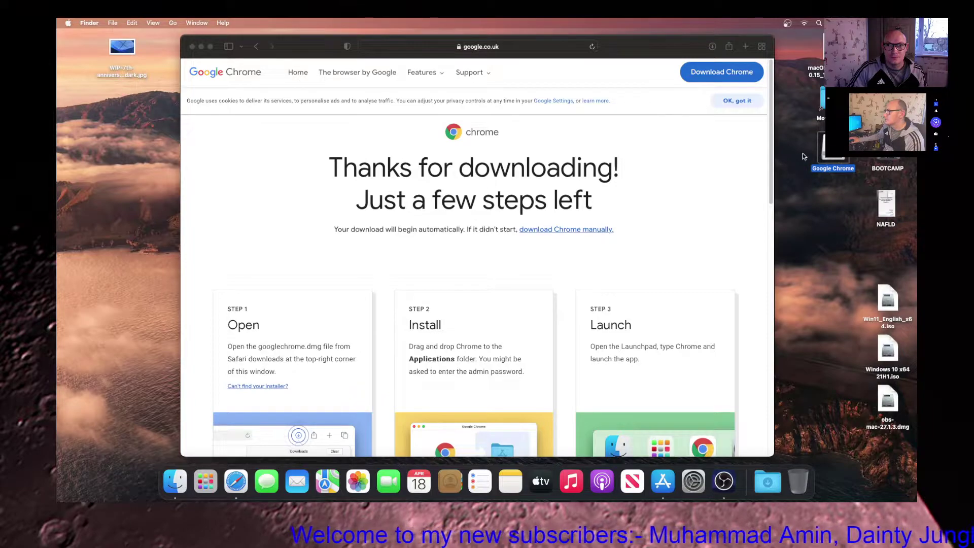
key("super+e")
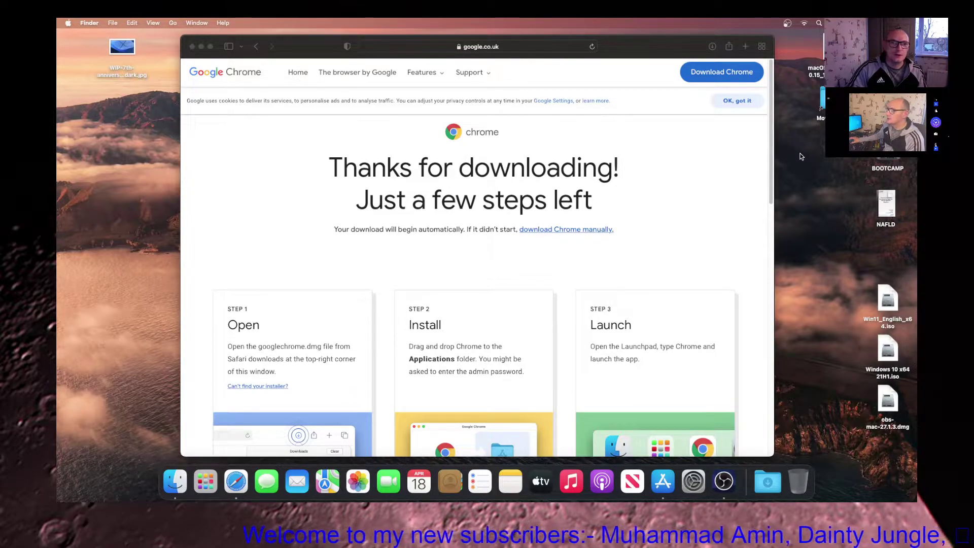
left_click(253, 158)
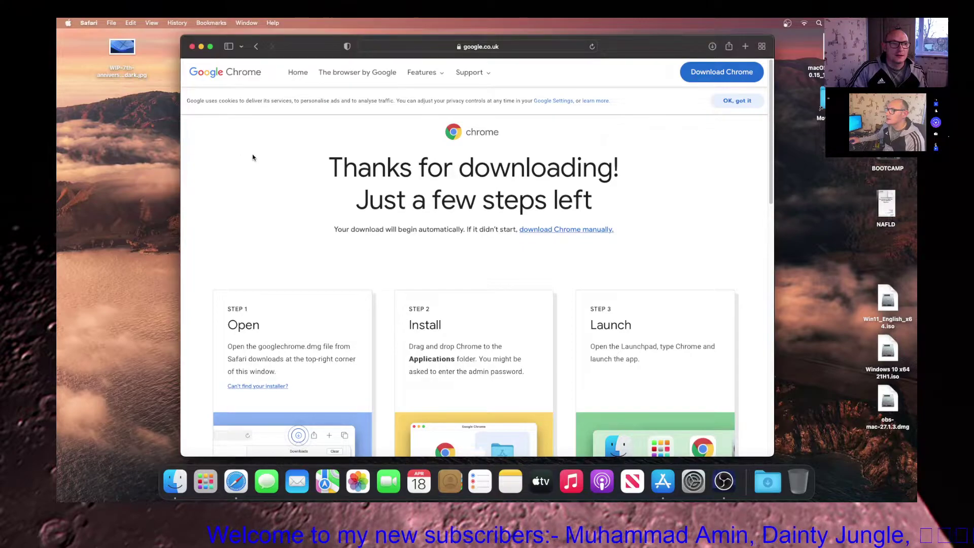
Close the Safari window and launch the newly installed Google Chrome from Launchpad
left_click(193, 47)
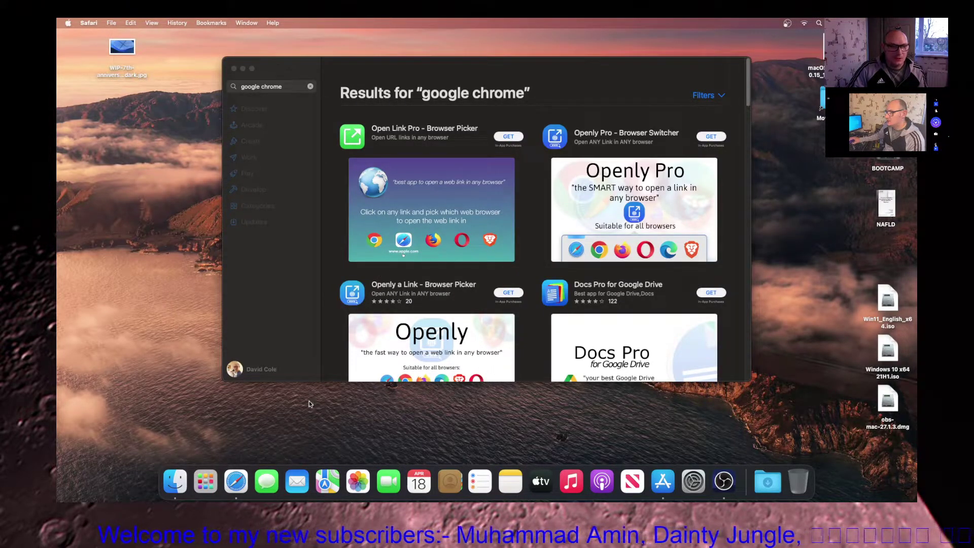
left_click(206, 480)
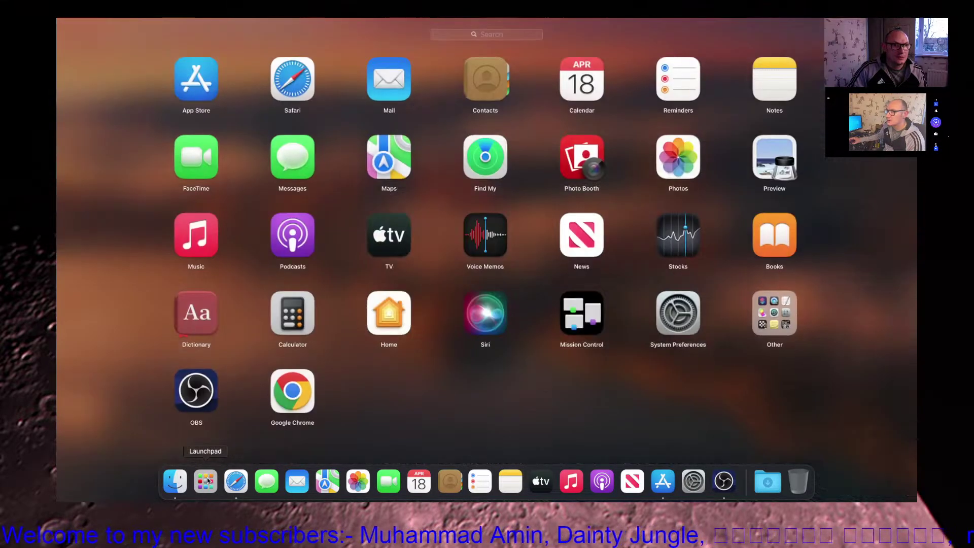
left_click(296, 395)
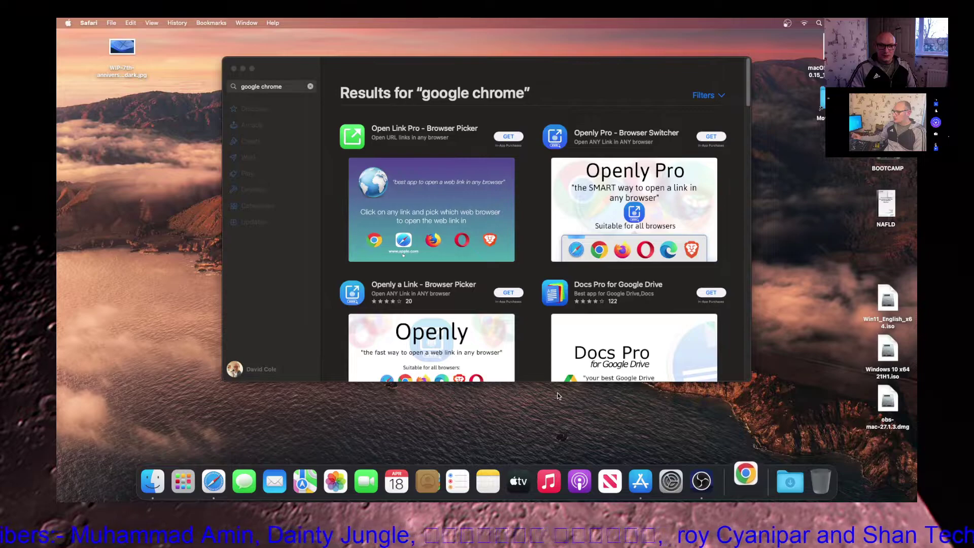
Bring OBS Studio forward and hide it with Cmd+H
left_click(707, 487)
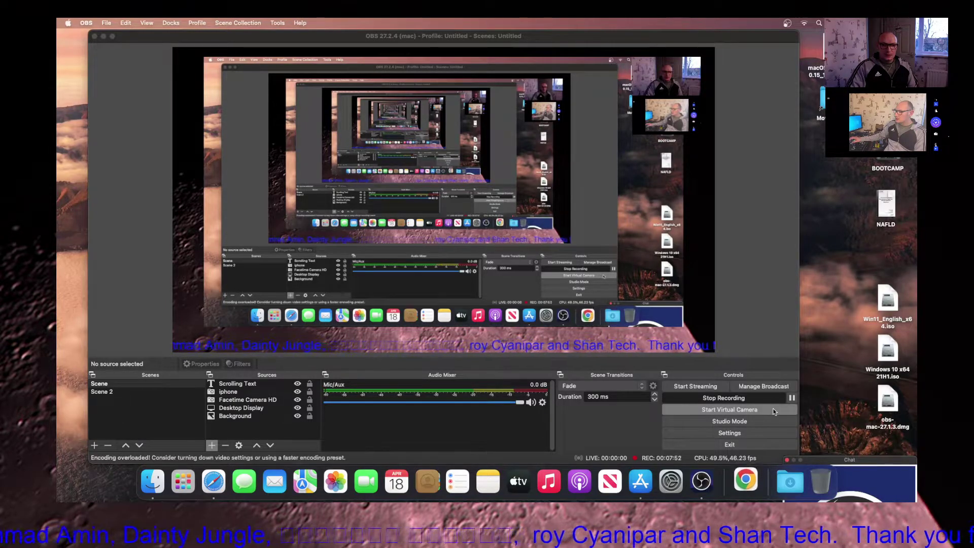
key("super+h")
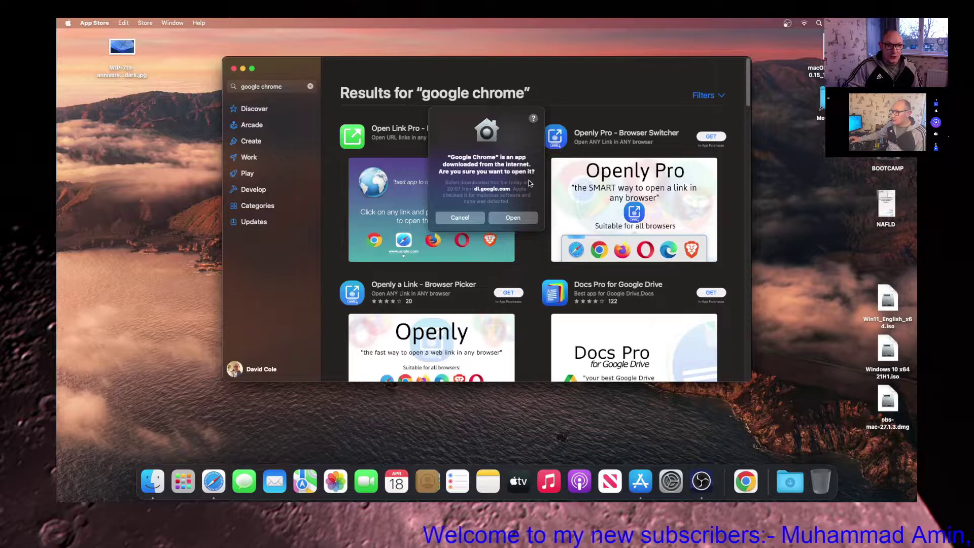
Confirm opening the internet-downloaded Google Chrome in the security prompt
left_click(508, 217)
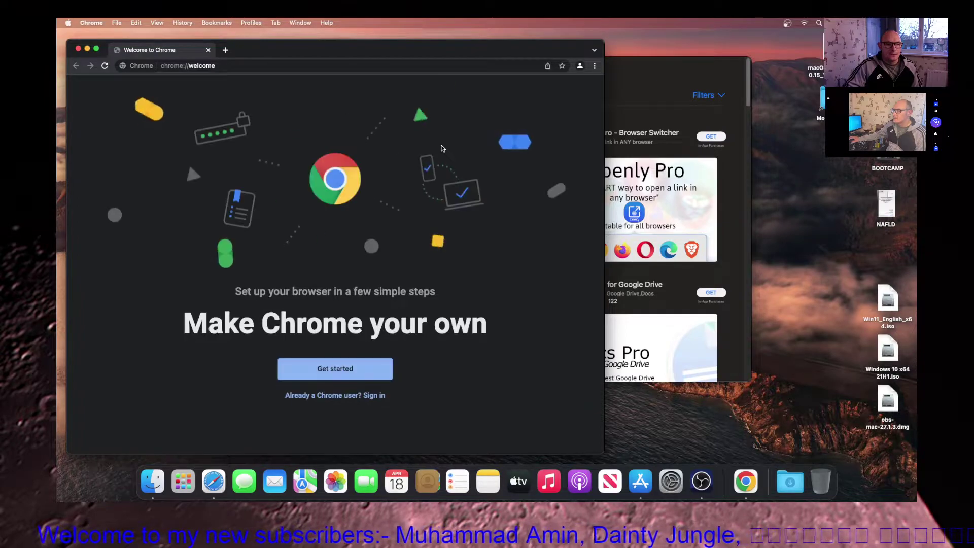
Skip Chrome's bookmarks, background, default-browser and sync setup, then focus the New Tab search box
left_click(350, 369)
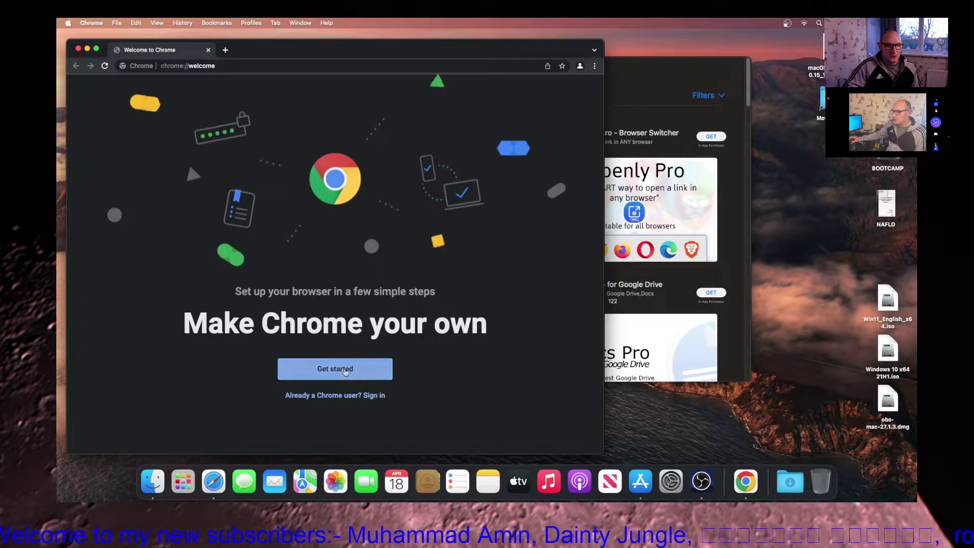
left_click(216, 370)
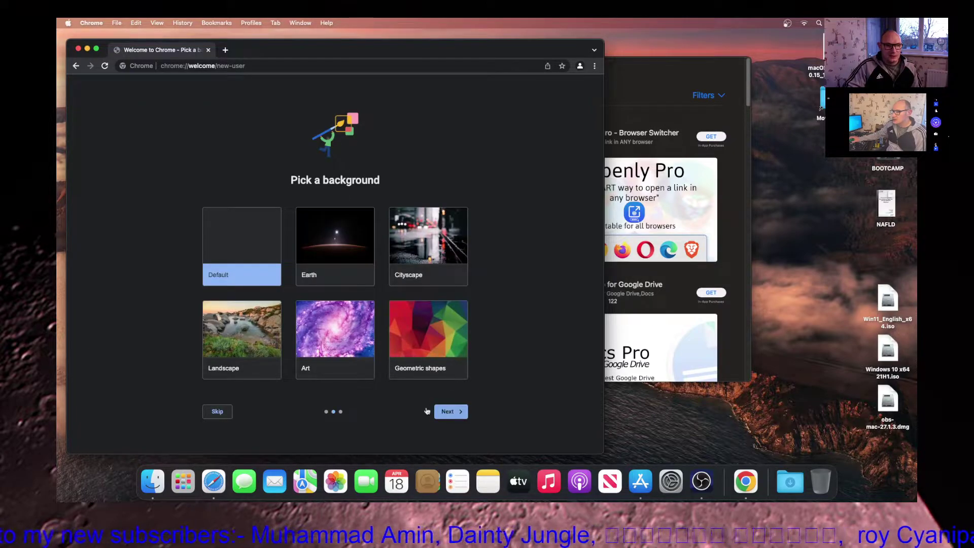
left_click(217, 411)
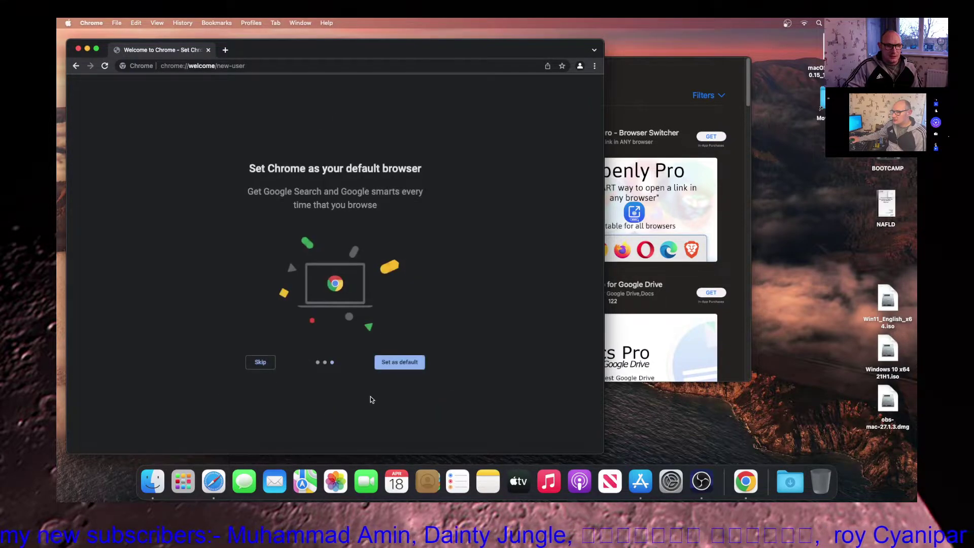
left_click(261, 362)
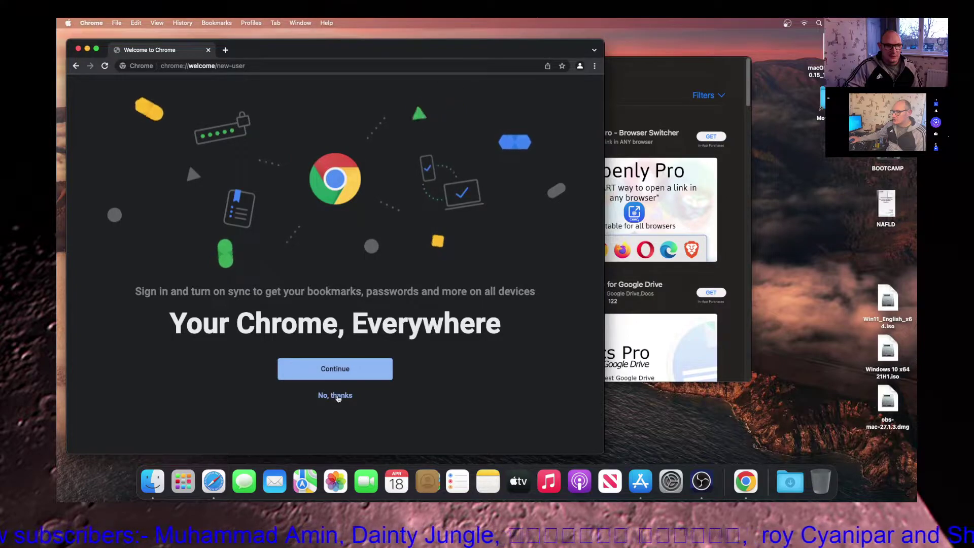
left_click(337, 395)
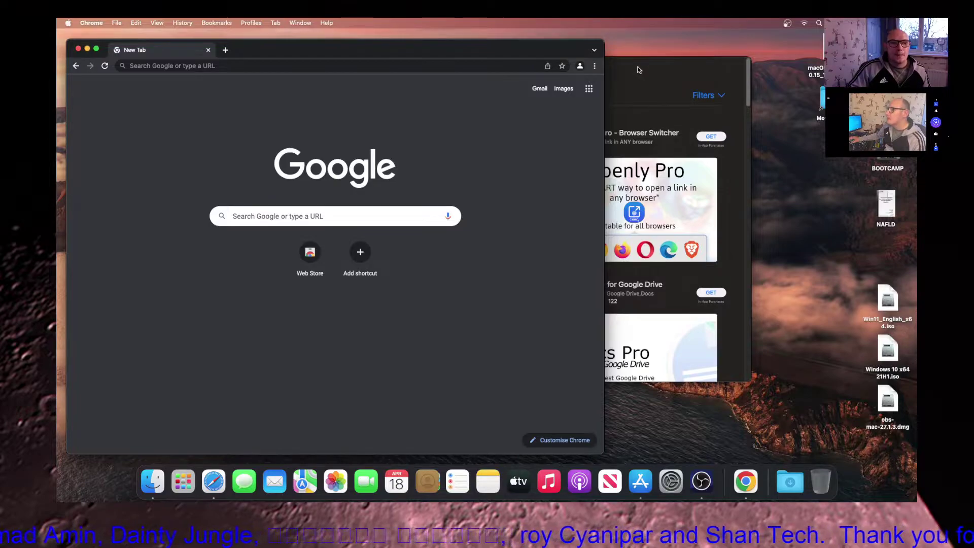
left_click(322, 214)
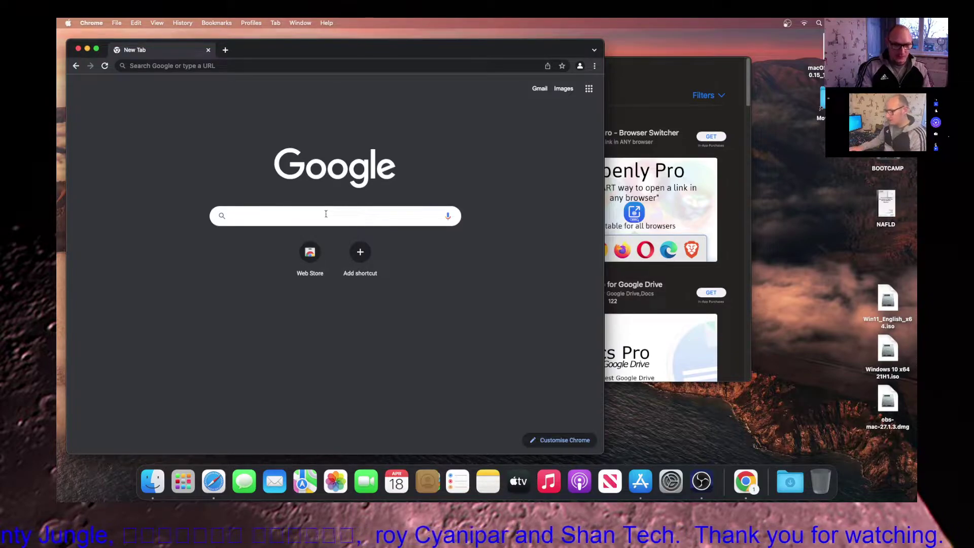
Search Google for 'bt sport login', accept its cookies, and open the BT Sport 1 | Live Now result
type("bt")
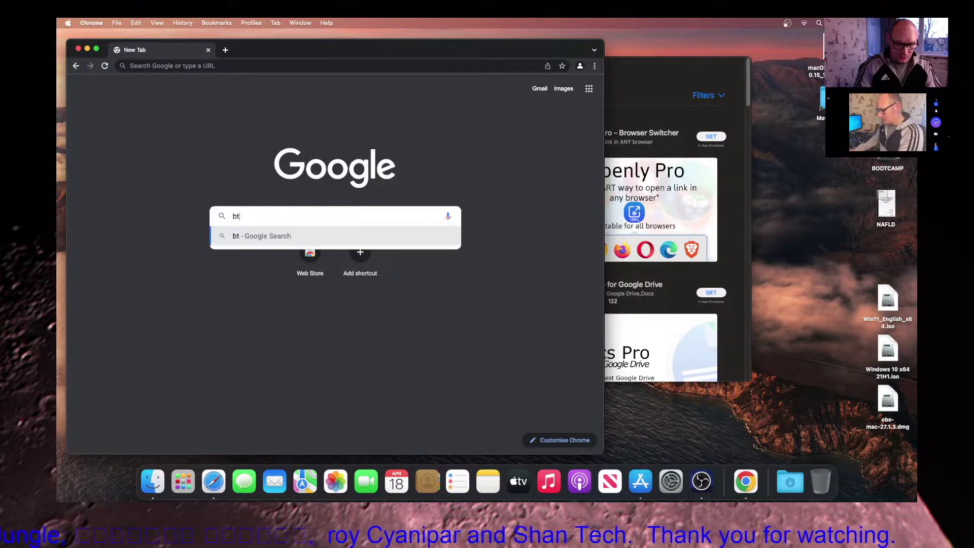
type(" sport")
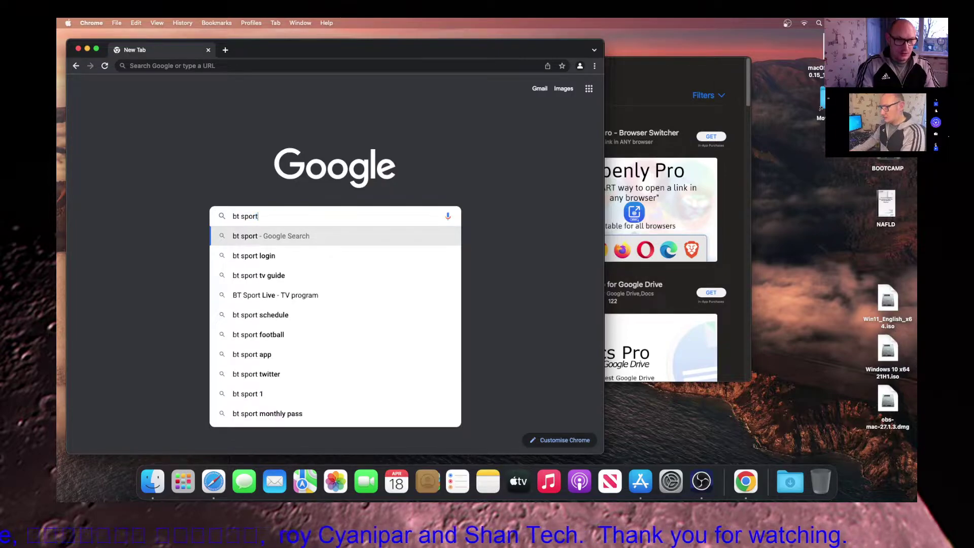
key("Down")
key("Return")
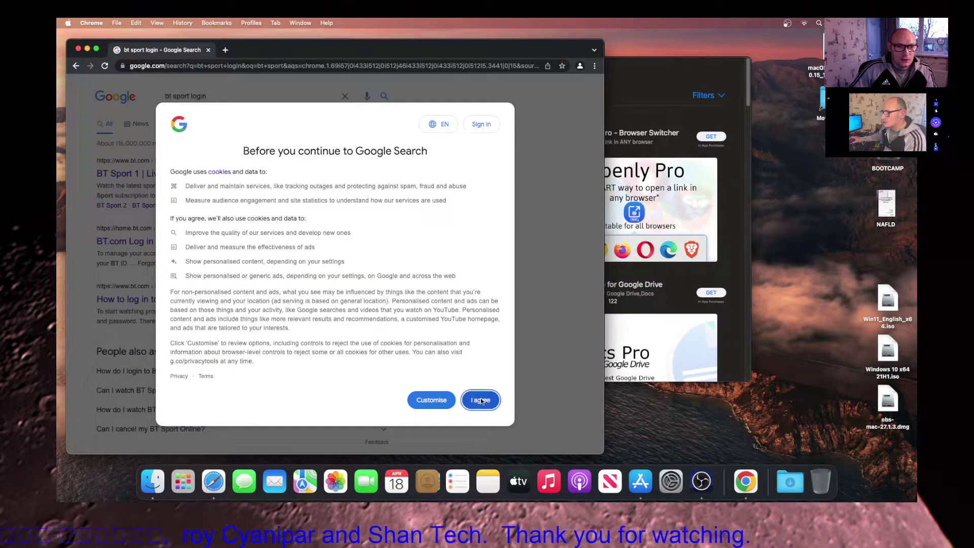
left_click(481, 399)
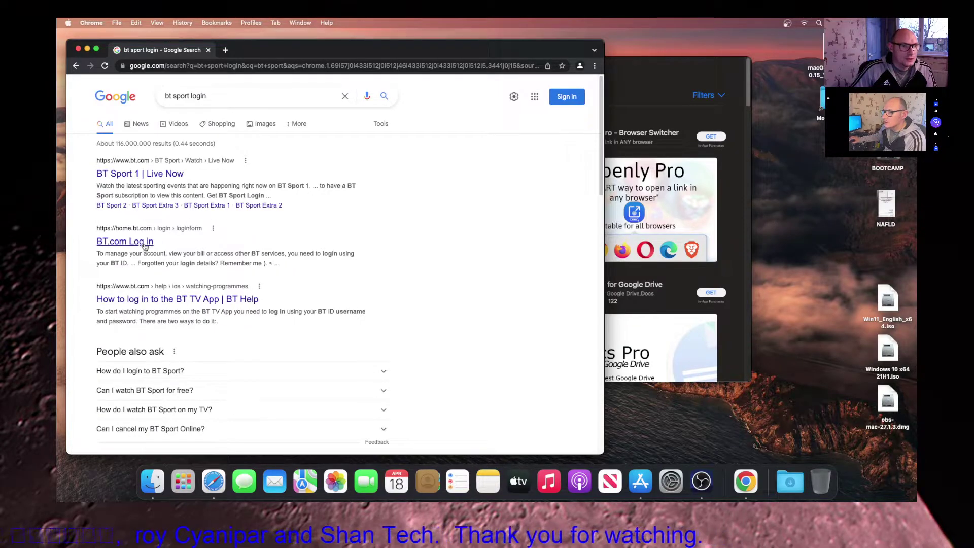
left_click(141, 177)
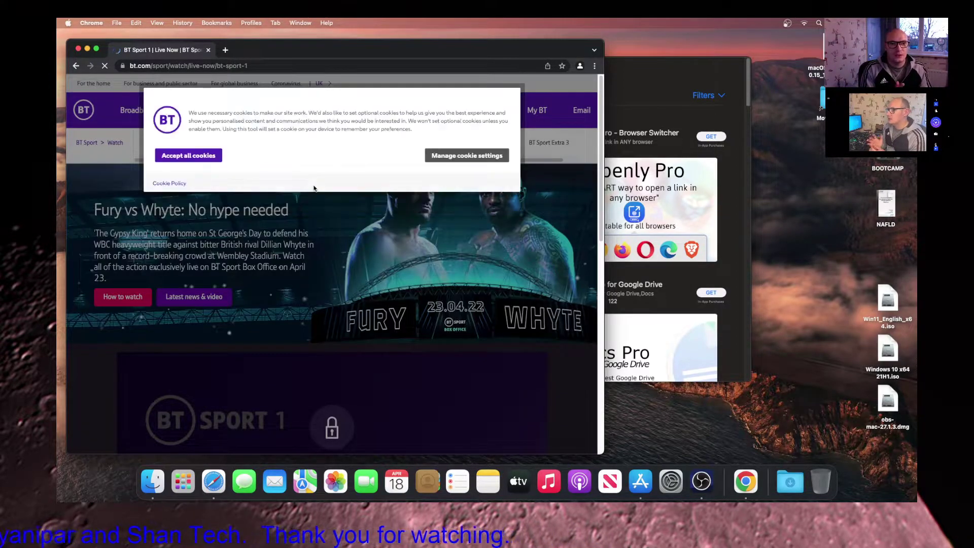
Accept all cookies on the BT site and scroll through the BT Sport 1 page
left_click(191, 156)
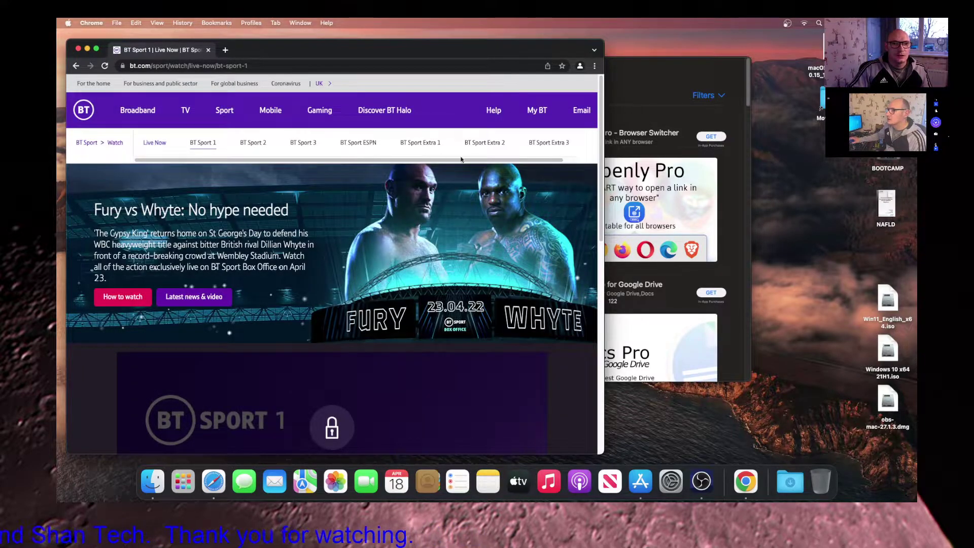
scroll(374, 236, "down", 5)
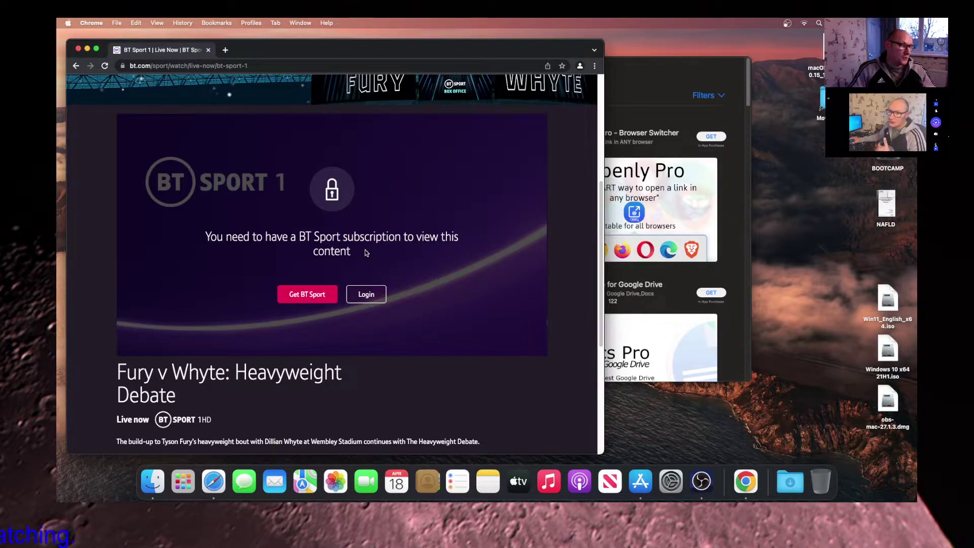
scroll(366, 252, "up", 5)
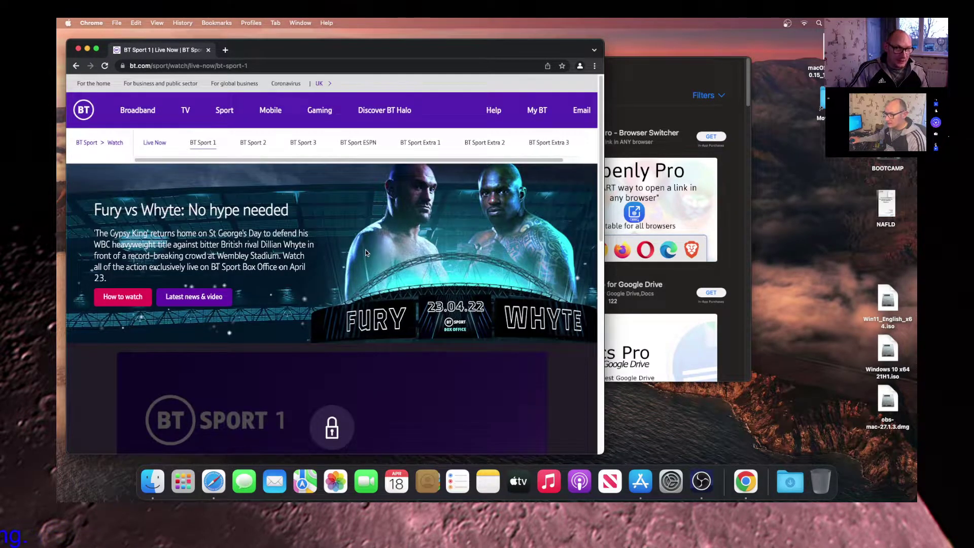
scroll(366, 252, "down", 5)
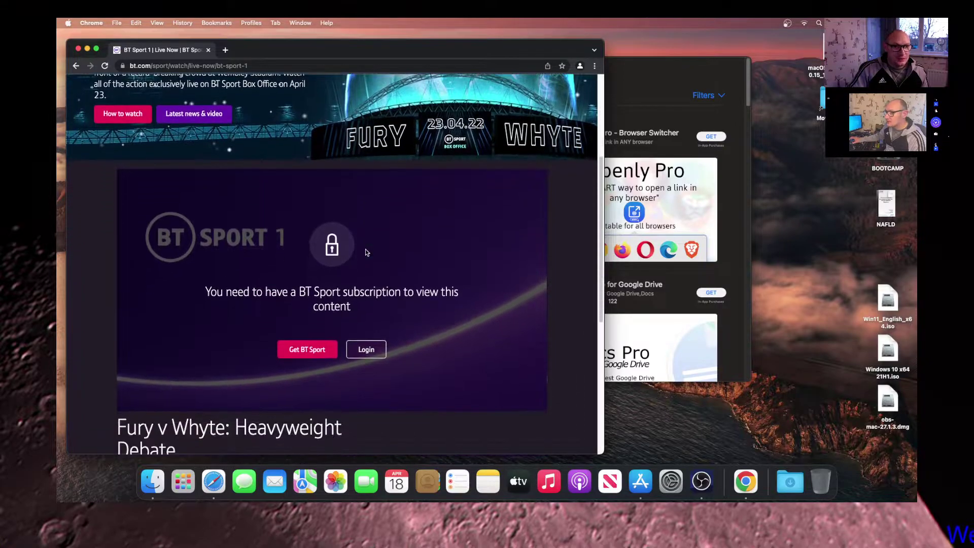
scroll(366, 252, "down", 8)
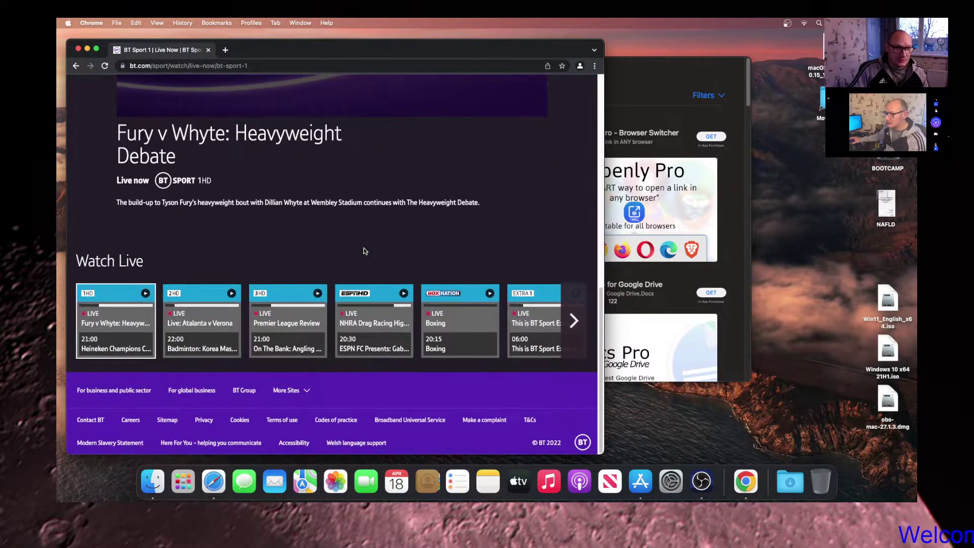
scroll(363, 251, "up", 10)
scroll(363, 251, "down", 10)
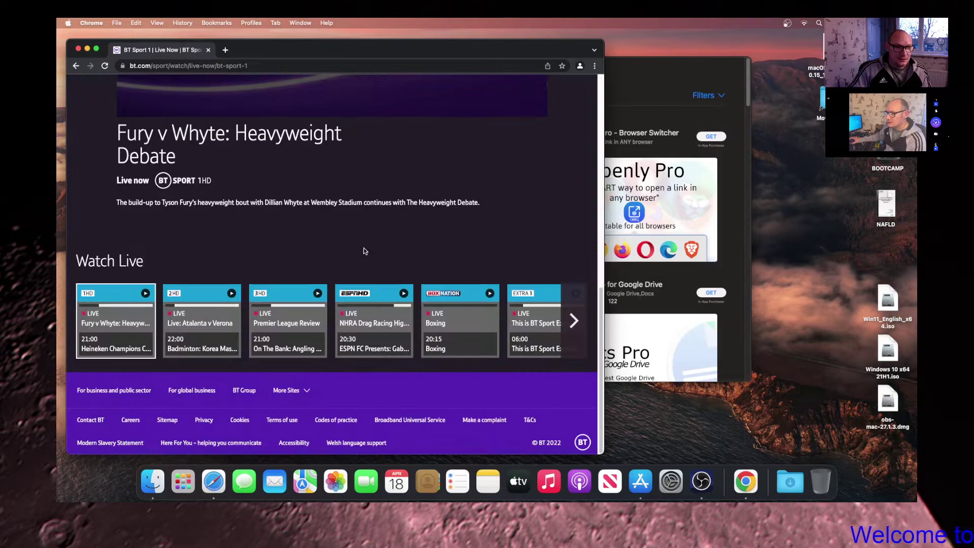
Open the first Watch Live card, revealing the subscription-locked BT Sport 1 player
left_click(136, 325)
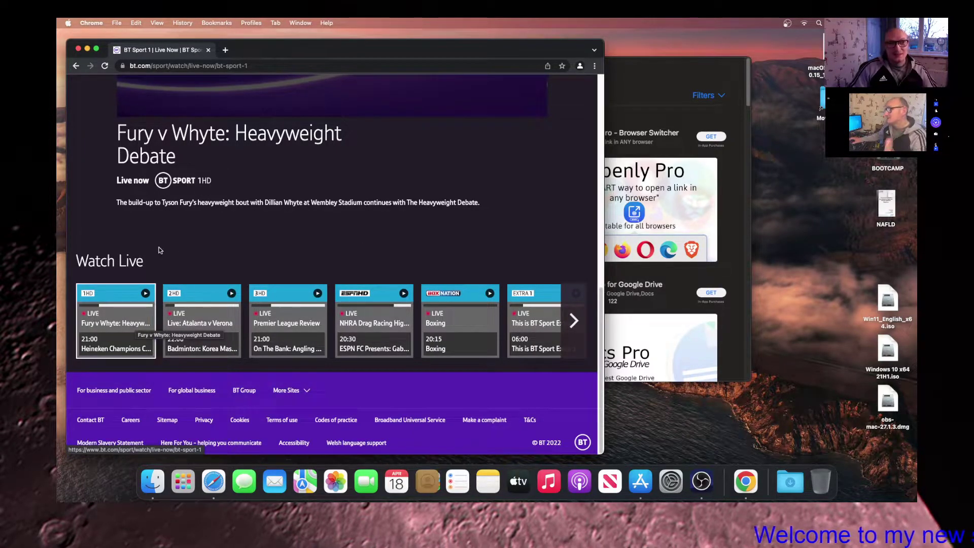
scroll(376, 293, "down", 3)
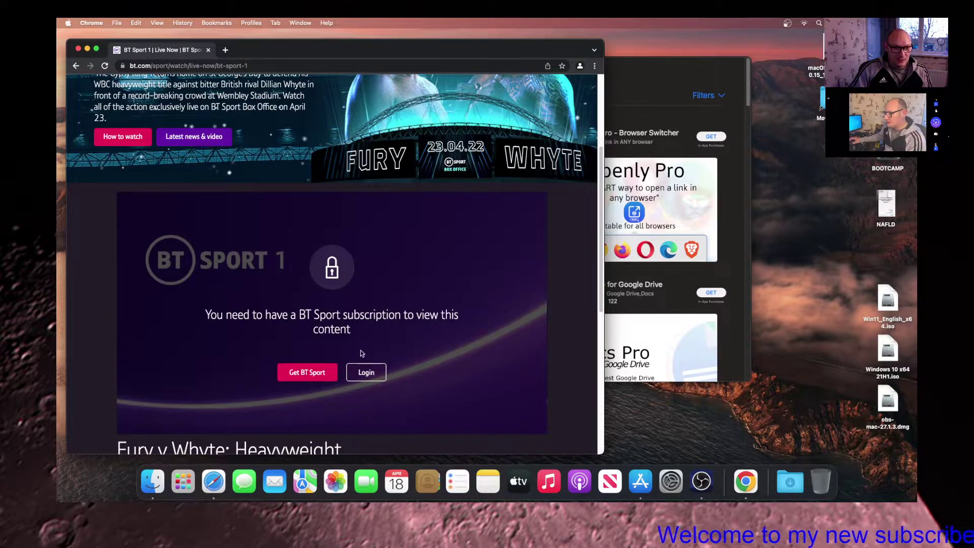
scroll(360, 231, "down", 2)
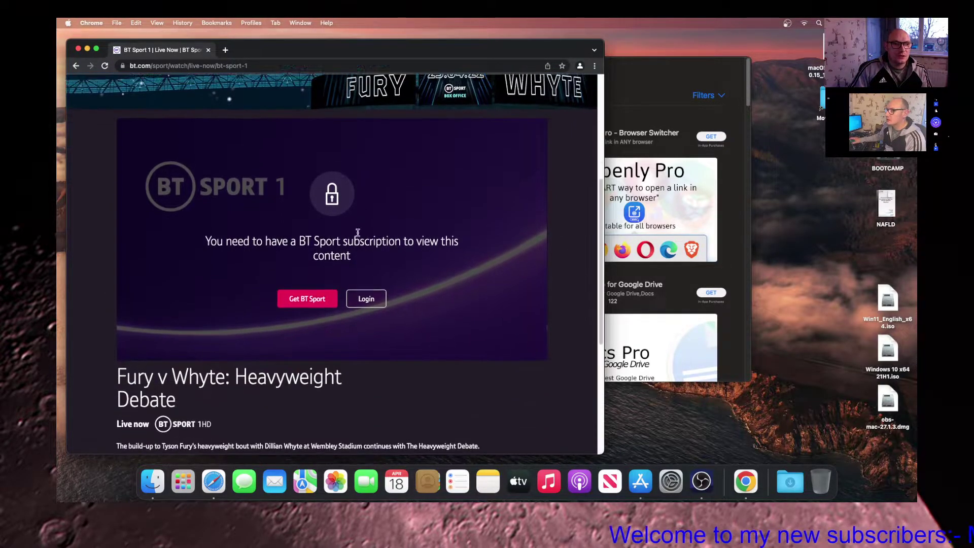
scroll(359, 232, "up", 5)
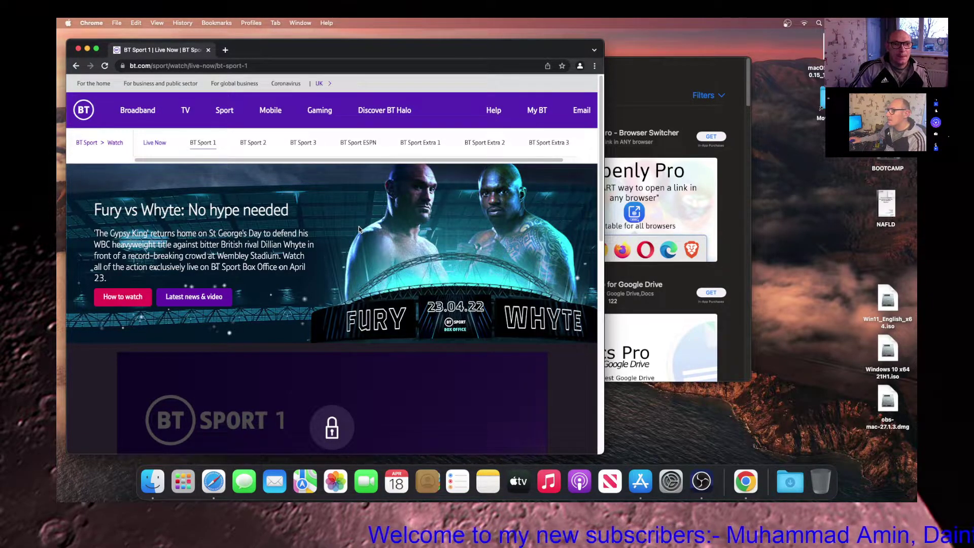
Bring App Store forward and search it for 'sky', browsing the results
left_click(643, 73)
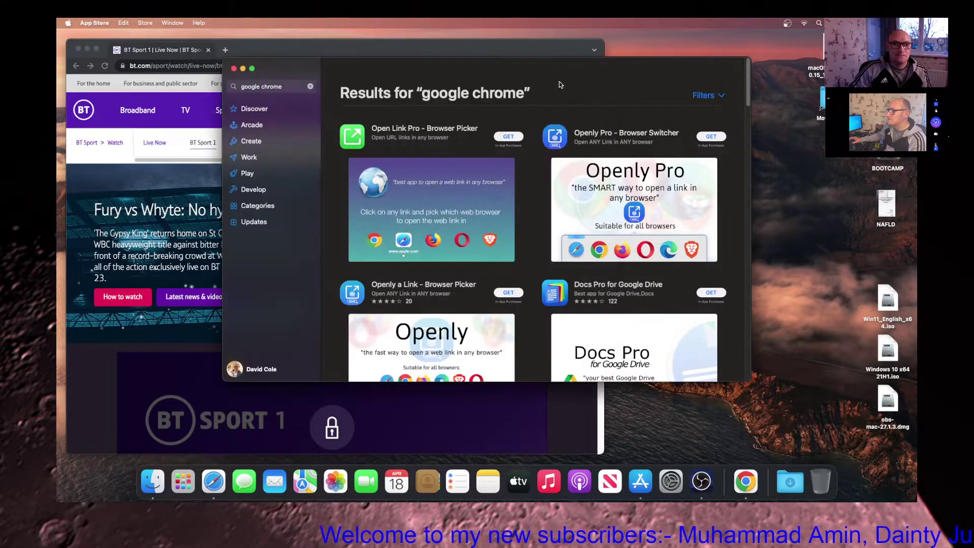
left_click_drag(504, 73, 555, 95)
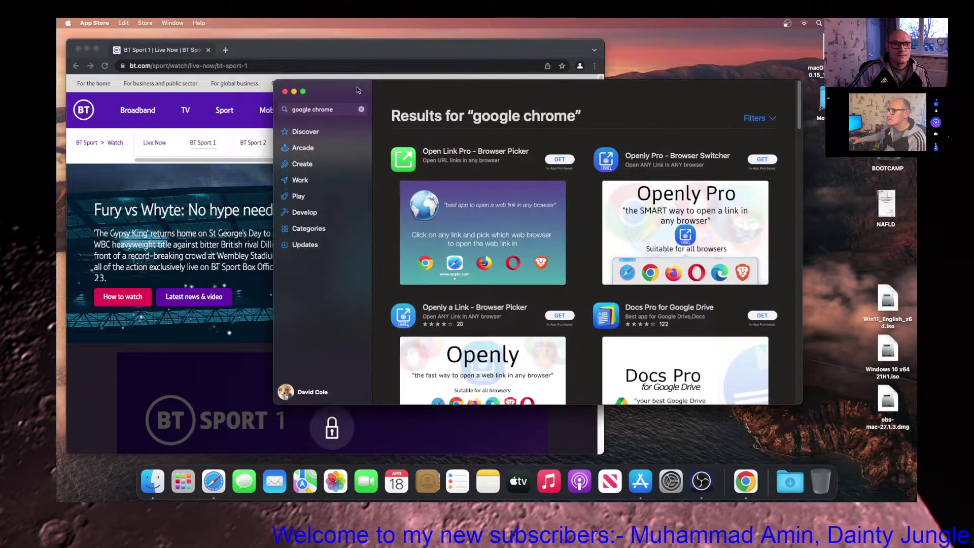
left_click(361, 109)
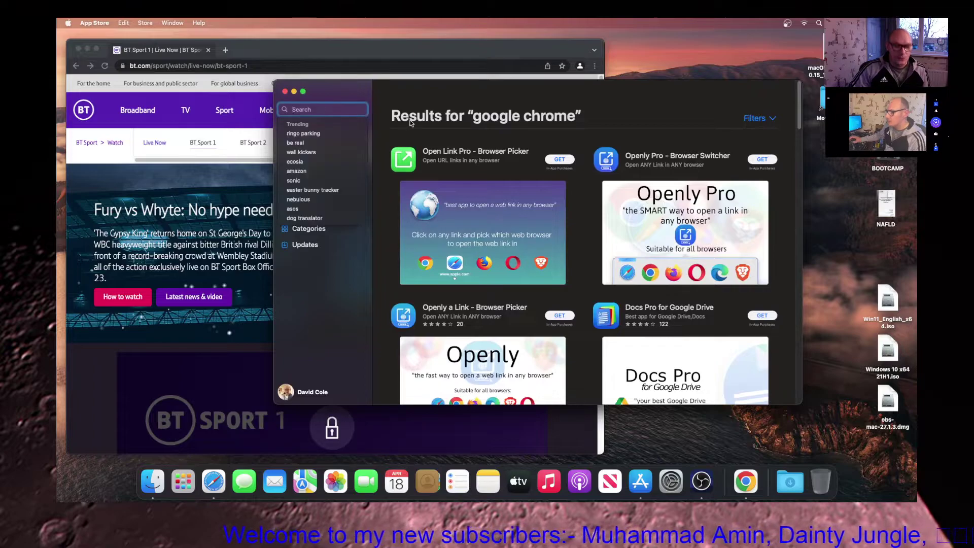
type("sky")
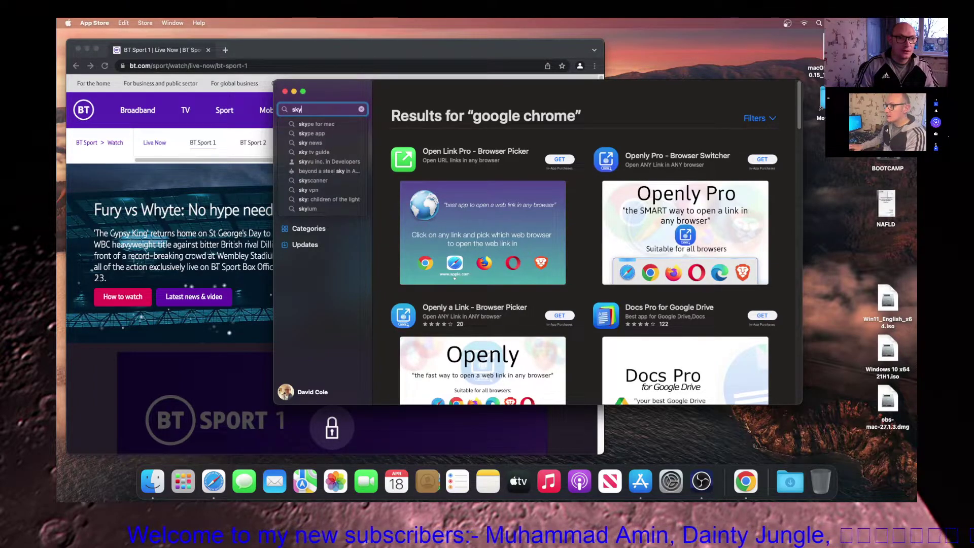
key("Return")
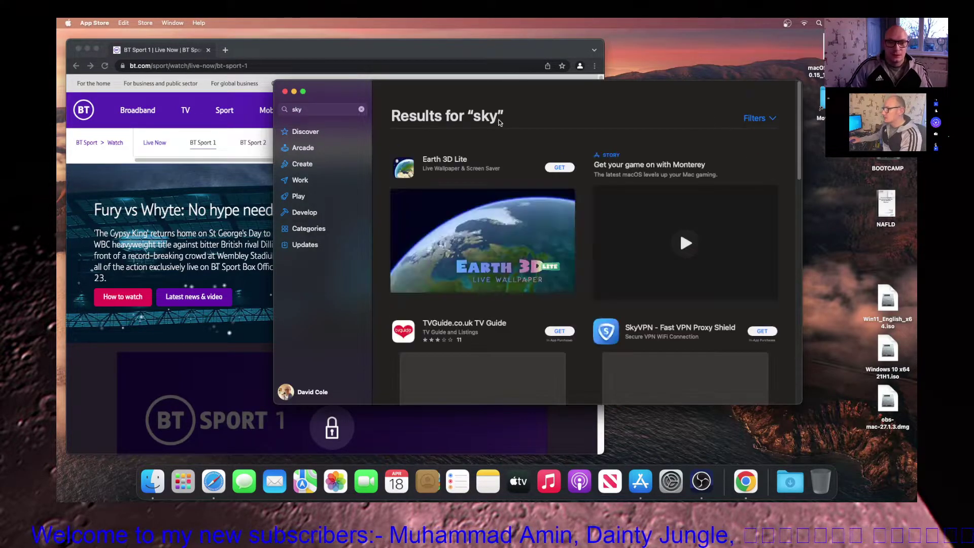
scroll(592, 159, "down", 1)
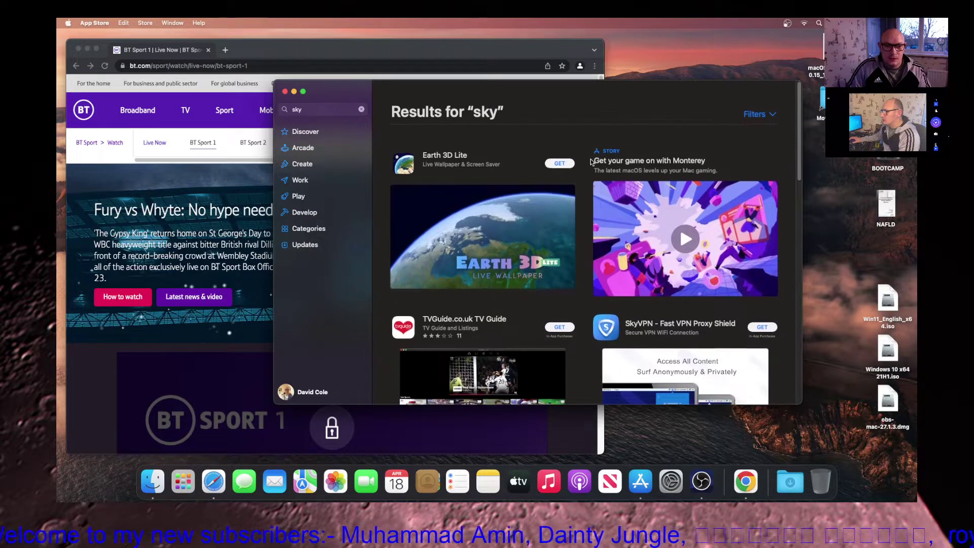
scroll(589, 167, "down", 3)
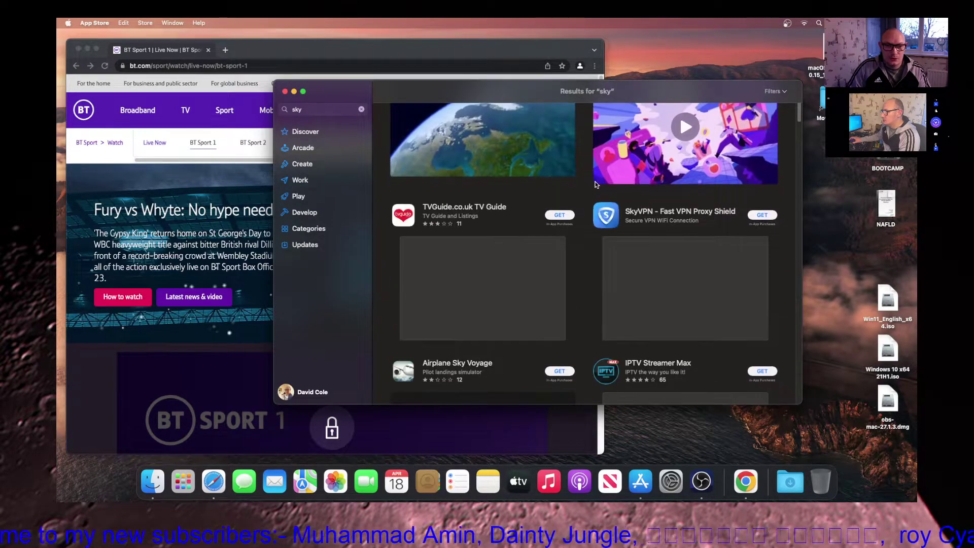
scroll(593, 184, "down", 5)
scroll(590, 186, "up", 8)
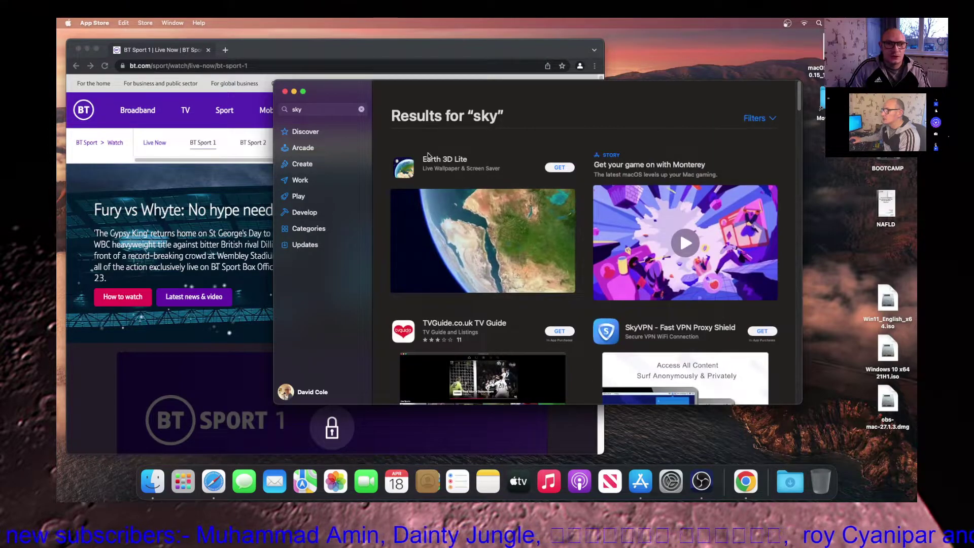
Search App Store for 'bskyb', then close the App Store window
left_click(351, 112)
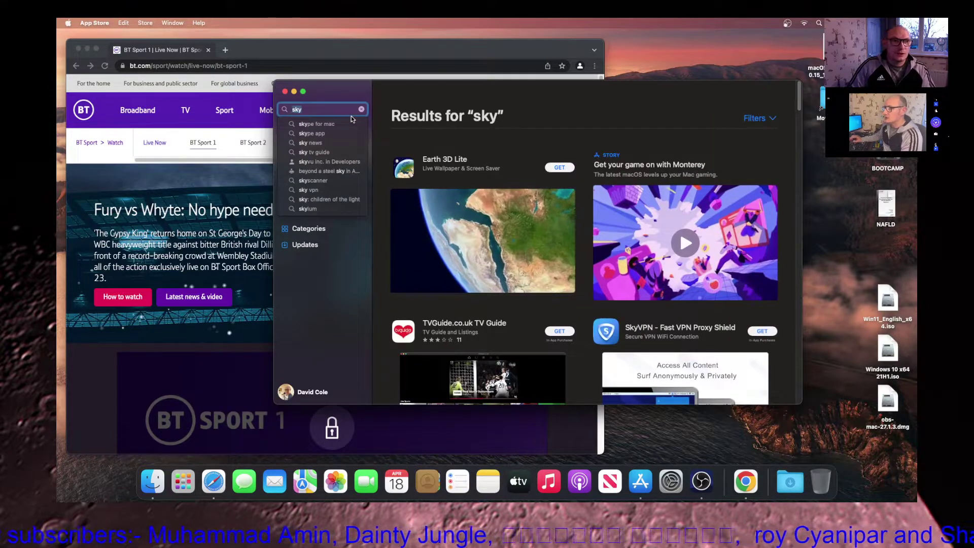
type("bs")
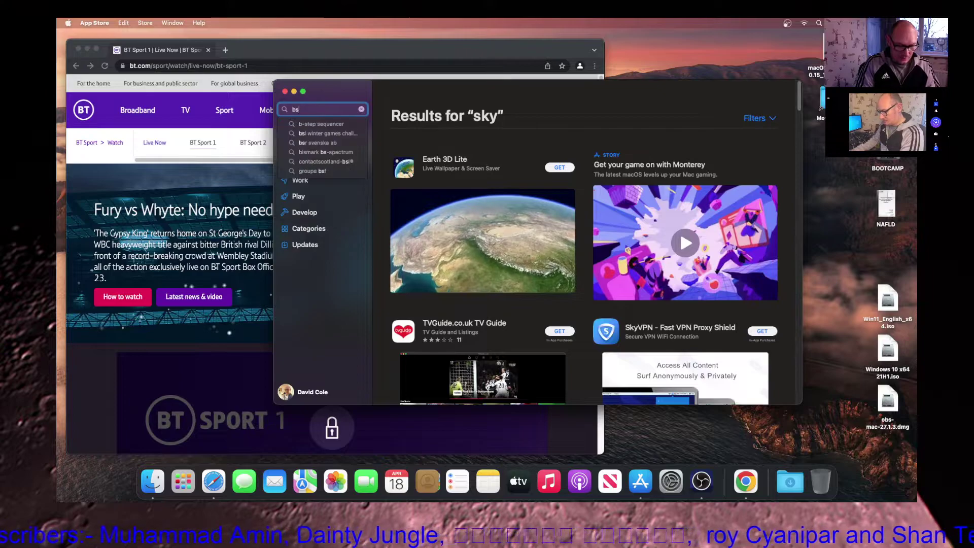
type("ky")
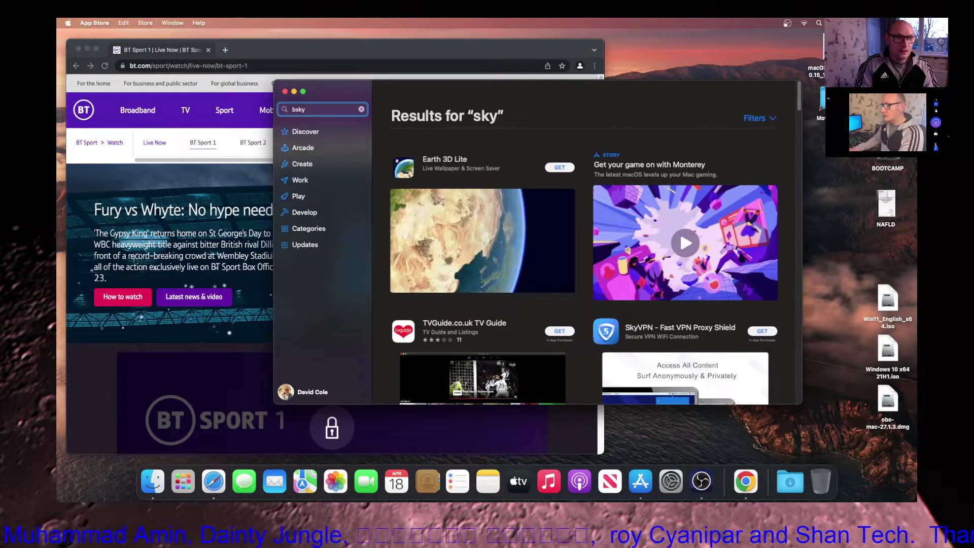
type("b")
key("Return")
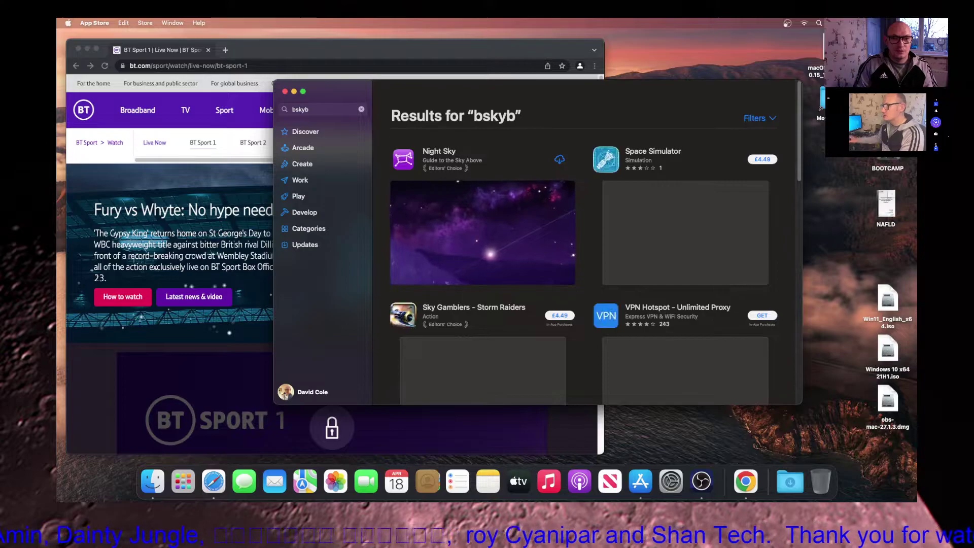
left_click(284, 92)
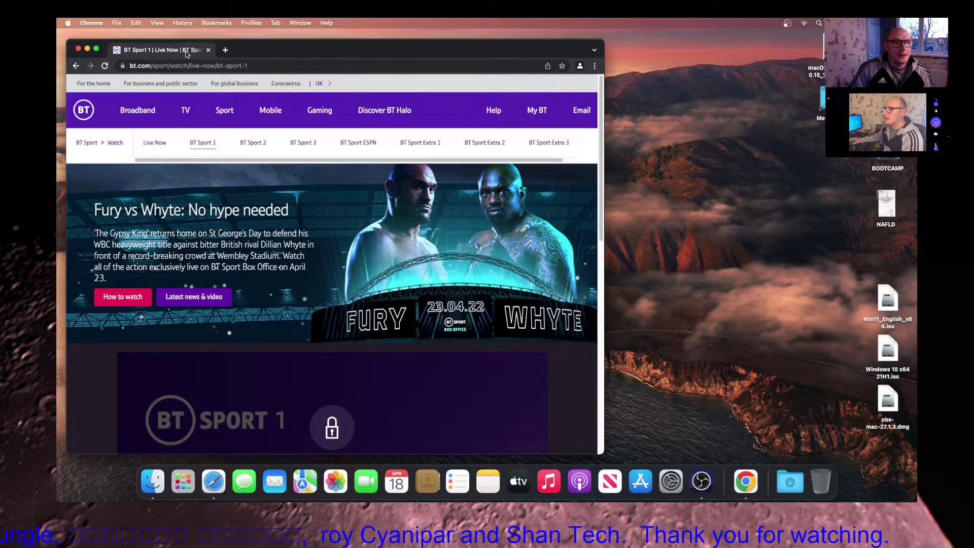
In a new tab, search Google for 'sky' and open the My Sky page on sky.com
left_click(225, 50)
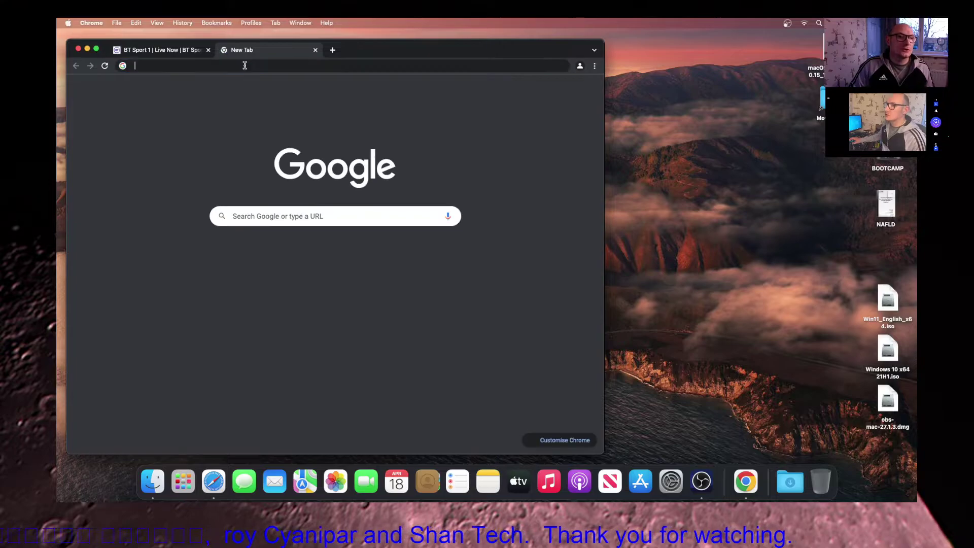
left_click(245, 65)
type("sky")
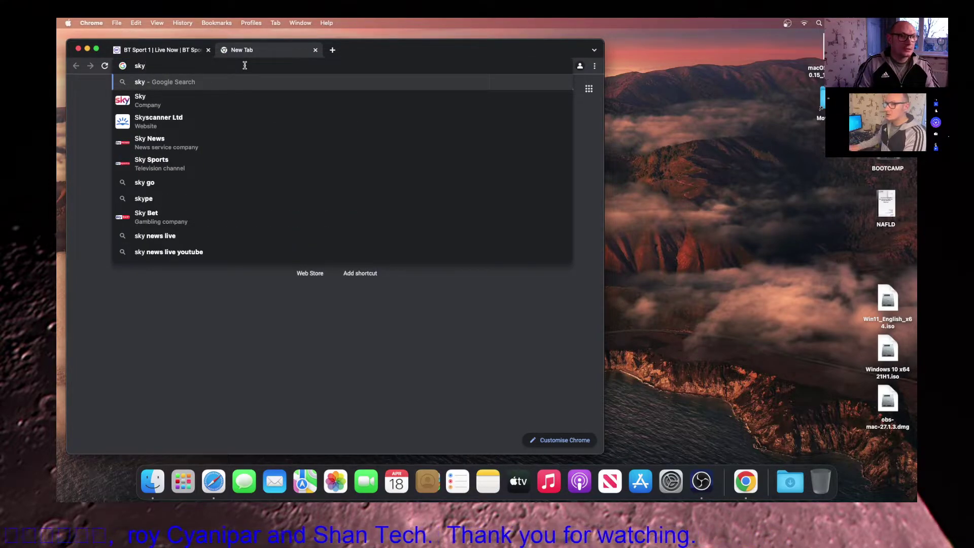
left_click(153, 105)
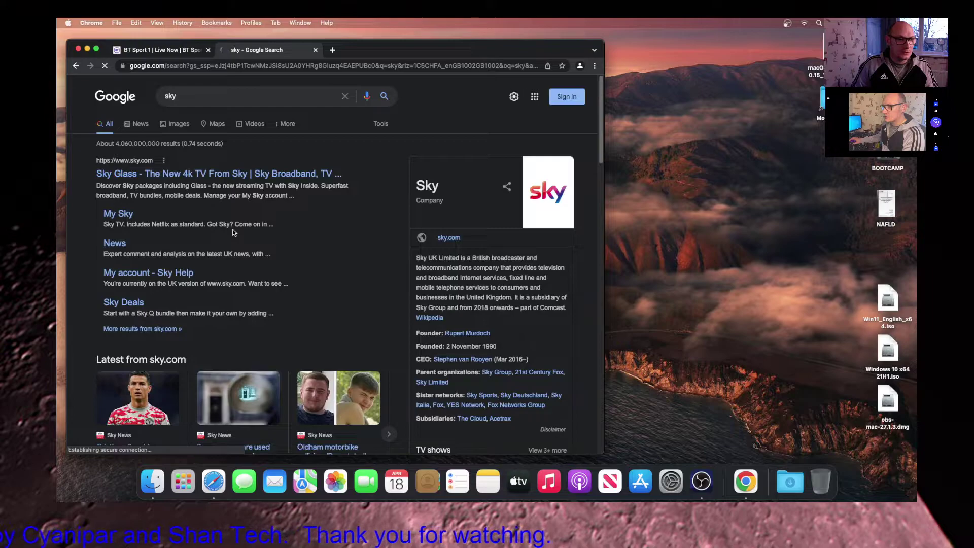
scroll(238, 231, "down", 1)
scroll(129, 185, "up", 1)
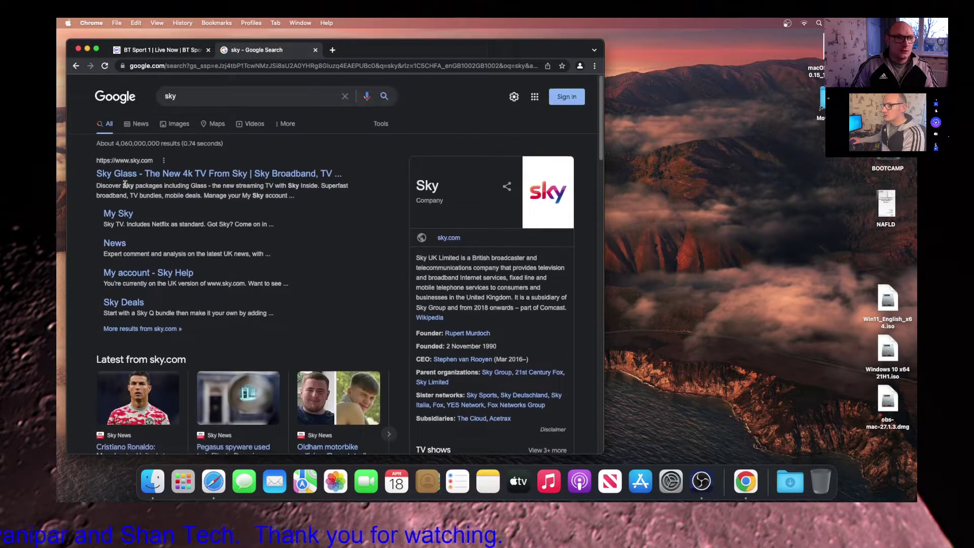
left_click(119, 214)
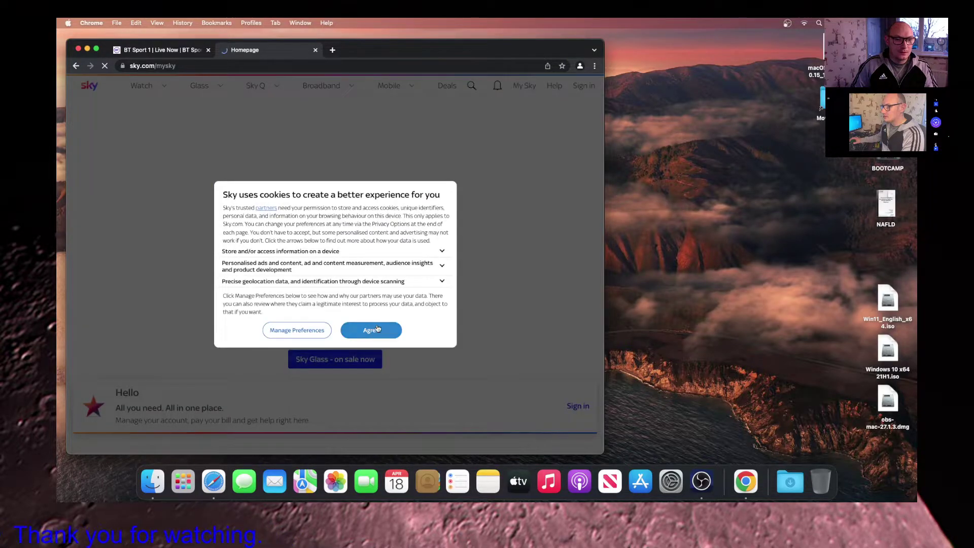
Agree to sky.com's cookies and scroll through the My Sky page
left_click(377, 329)
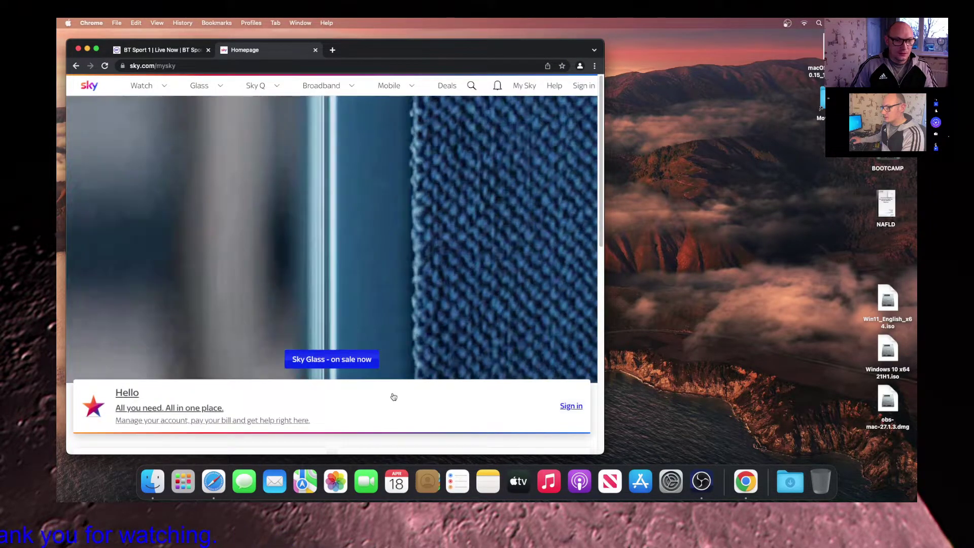
scroll(412, 297, "down", 15)
scroll(412, 298, "up", 4)
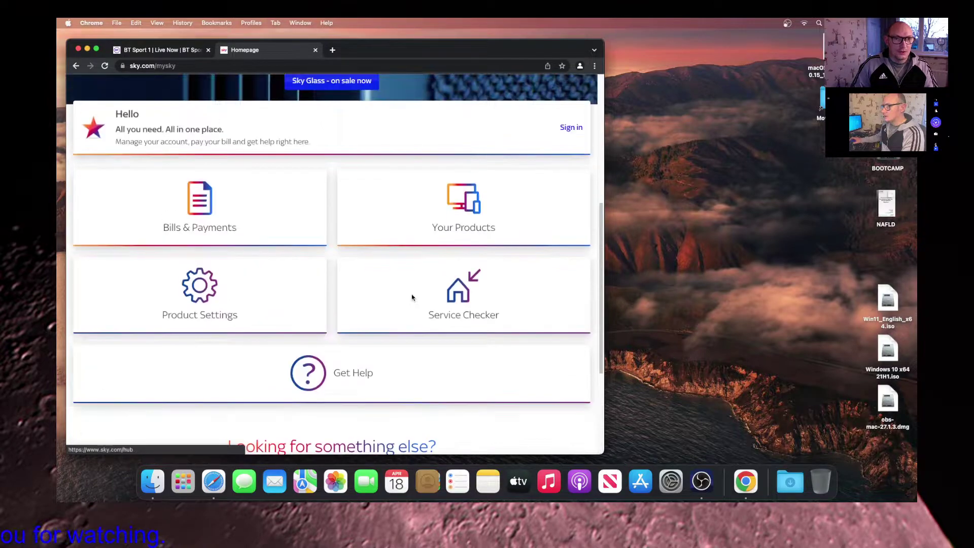
scroll(412, 297, "down", 3)
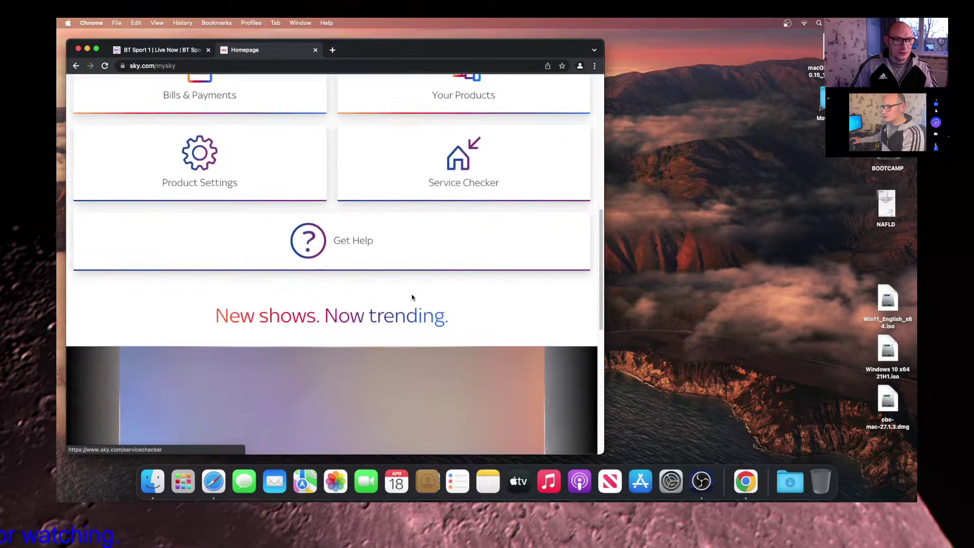
scroll(412, 296, "down", 4)
scroll(411, 297, "up", 10)
scroll(412, 297, "up", 1)
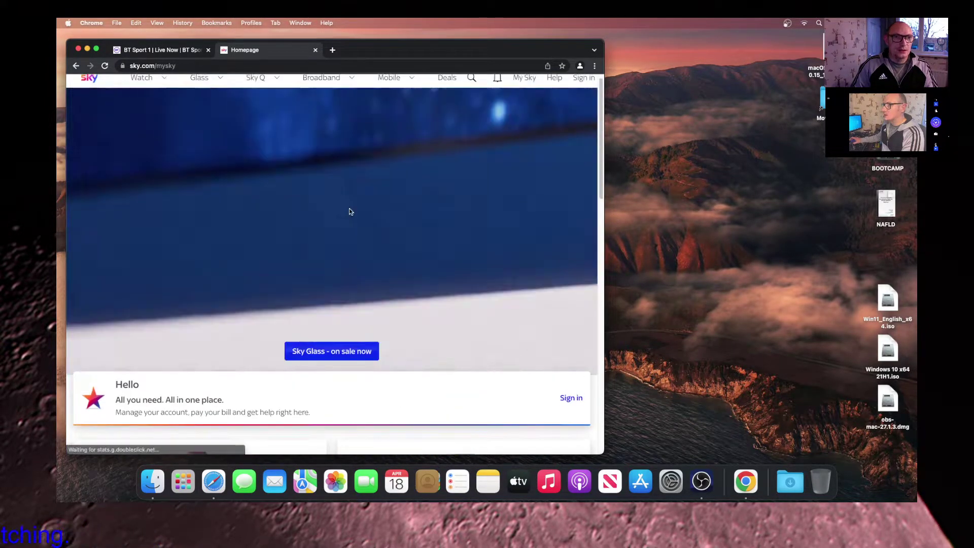
Search sky.com for 'now tv' and open the NOW TV result in a new tab
left_click(472, 86)
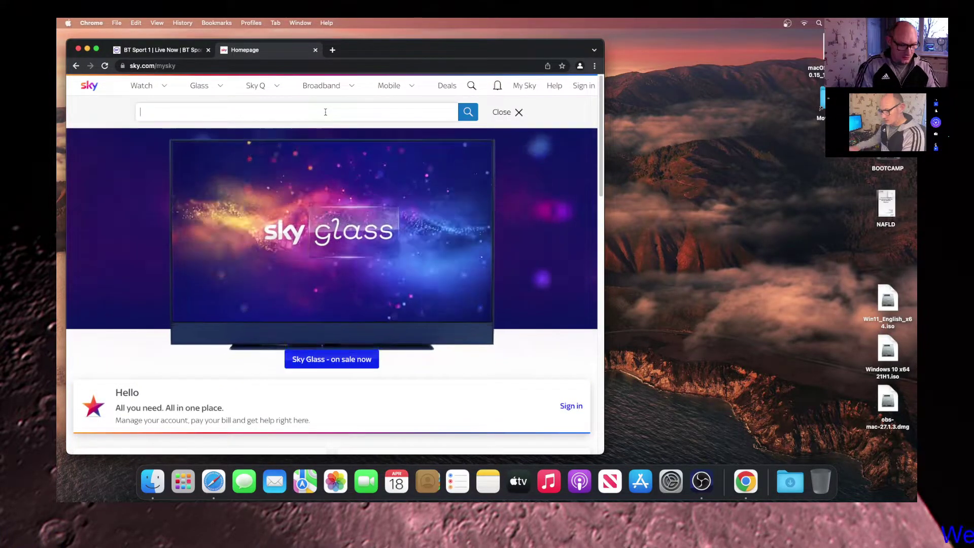
type("n")
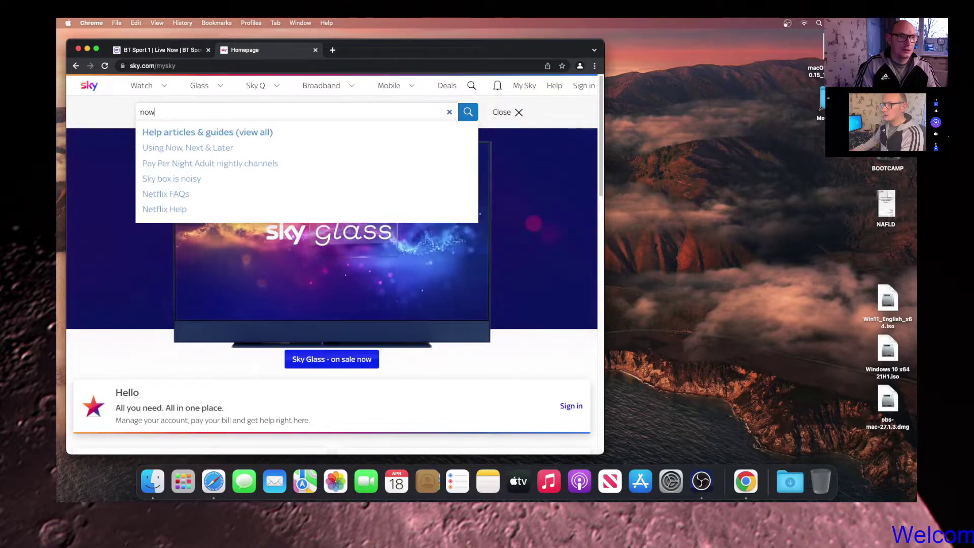
type("ow")
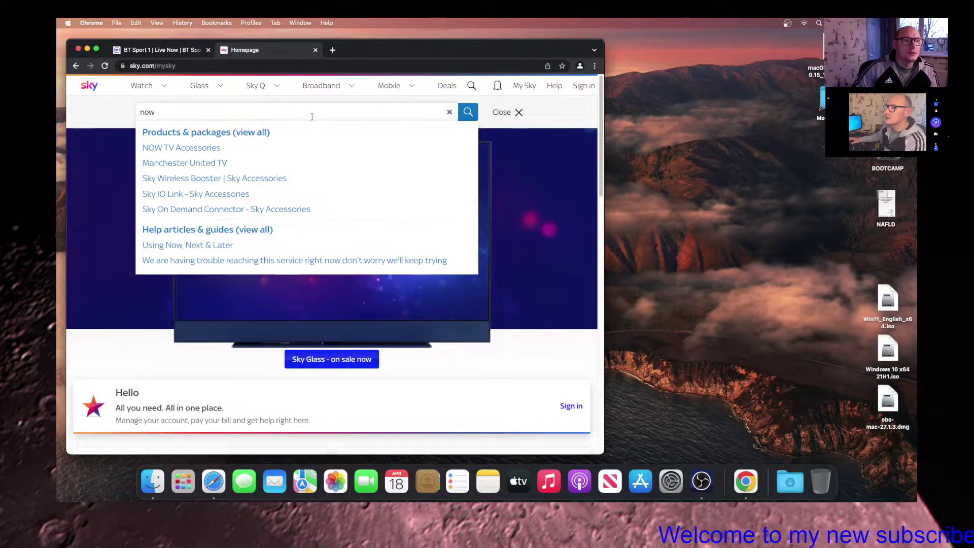
type("t")
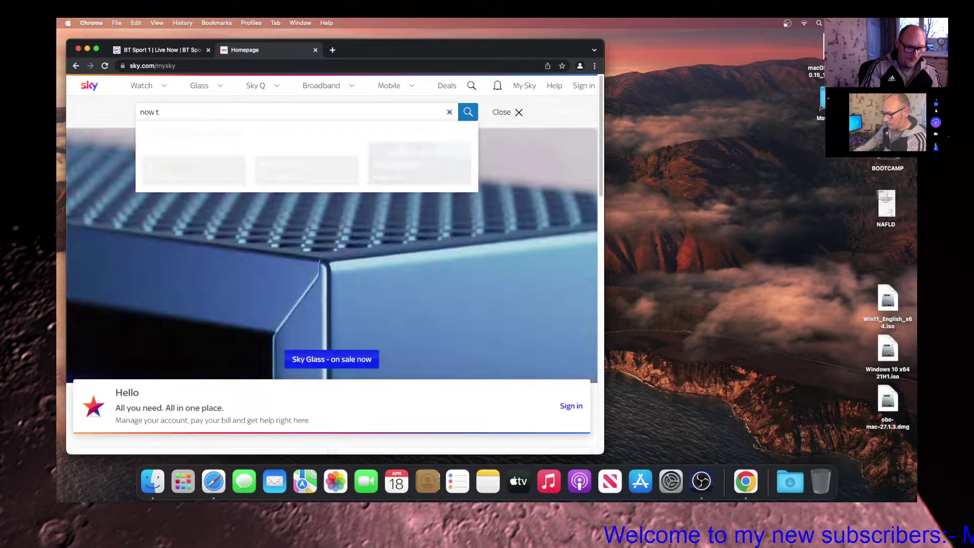
type("v")
key("BackSpace")
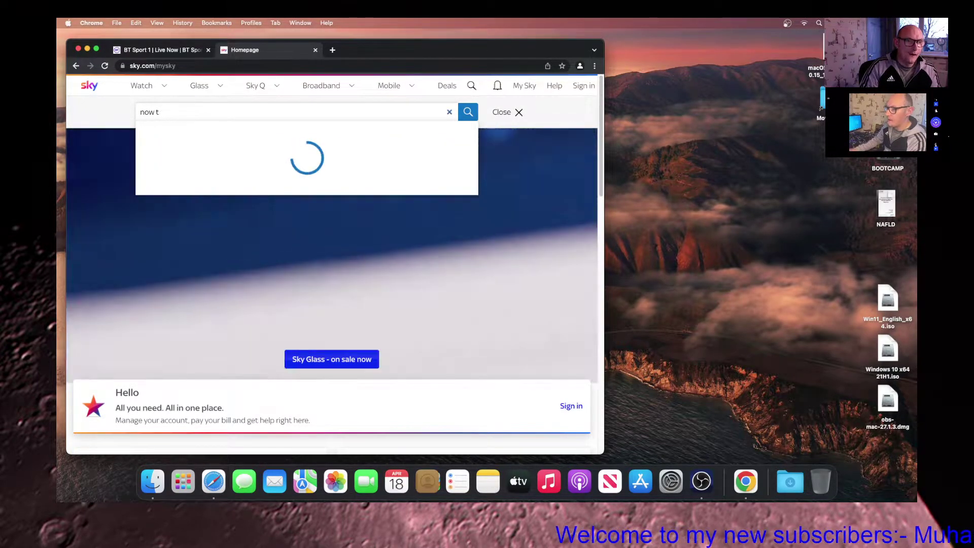
type("v")
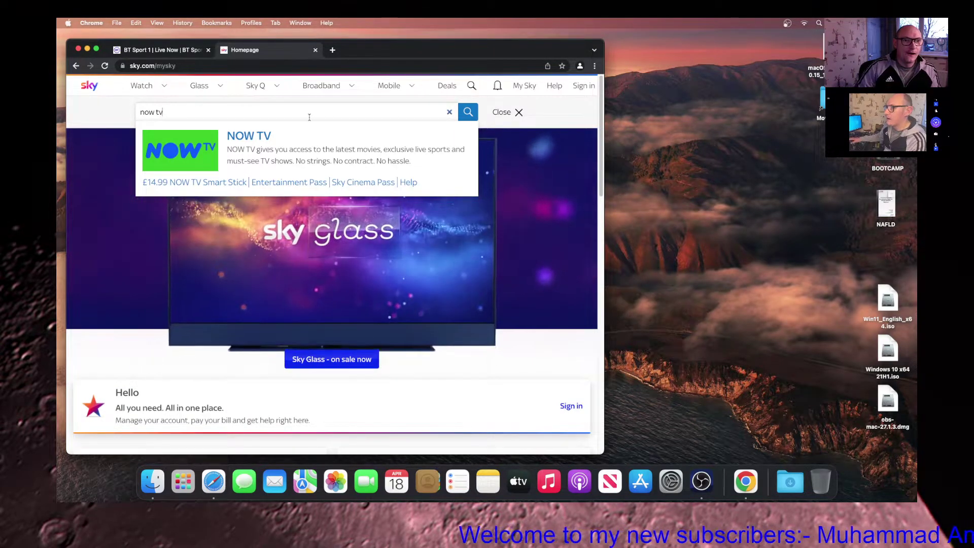
left_click(324, 162)
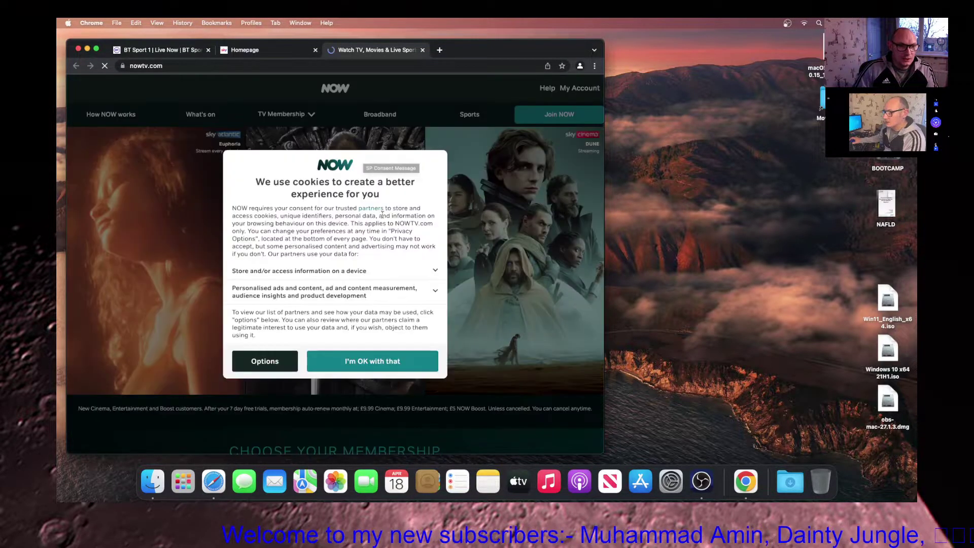
left_click(329, 361)
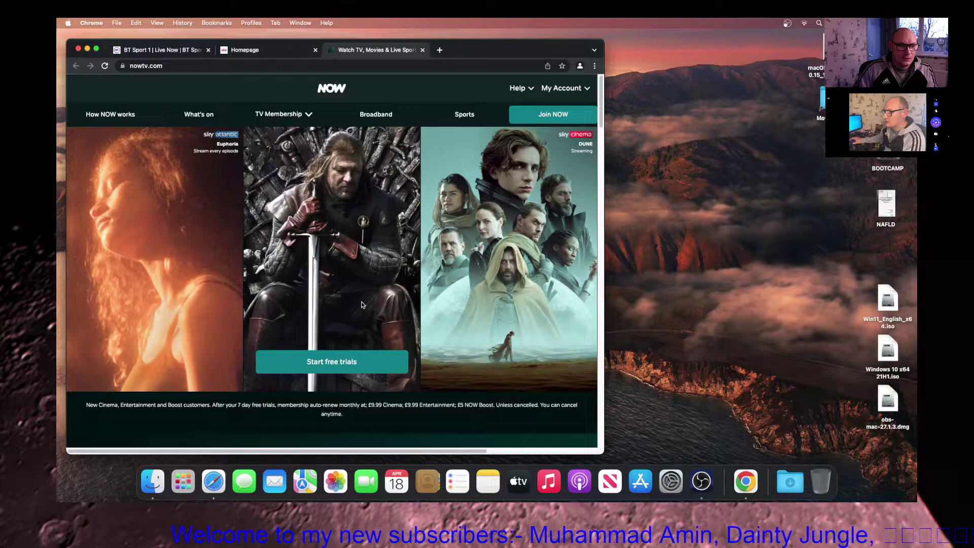
scroll(367, 303, "down", 5)
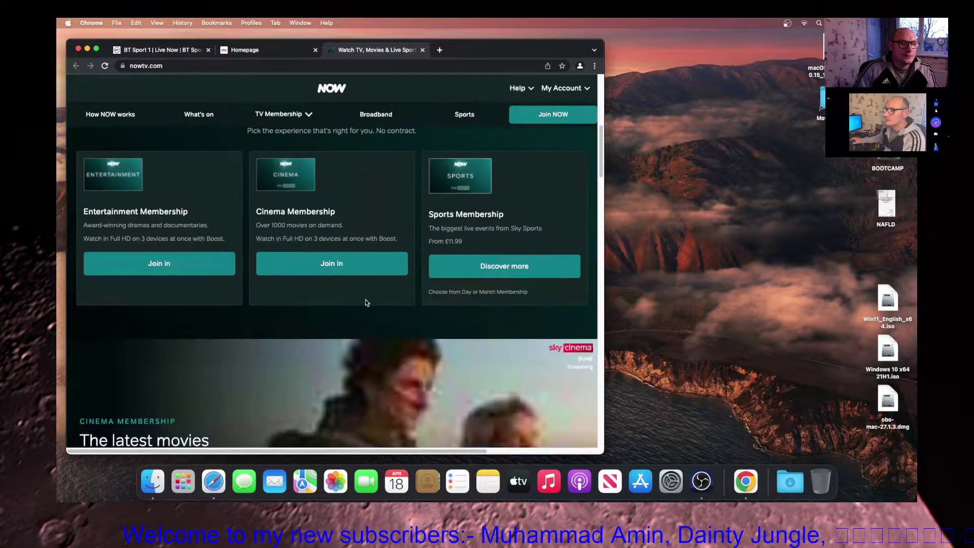
scroll(366, 301, "down", 6)
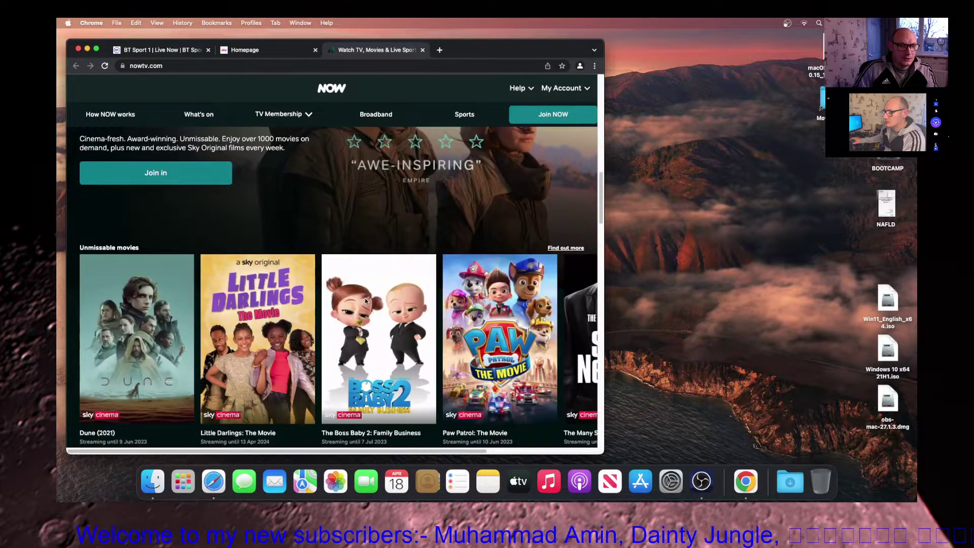
scroll(366, 301, "down", 8)
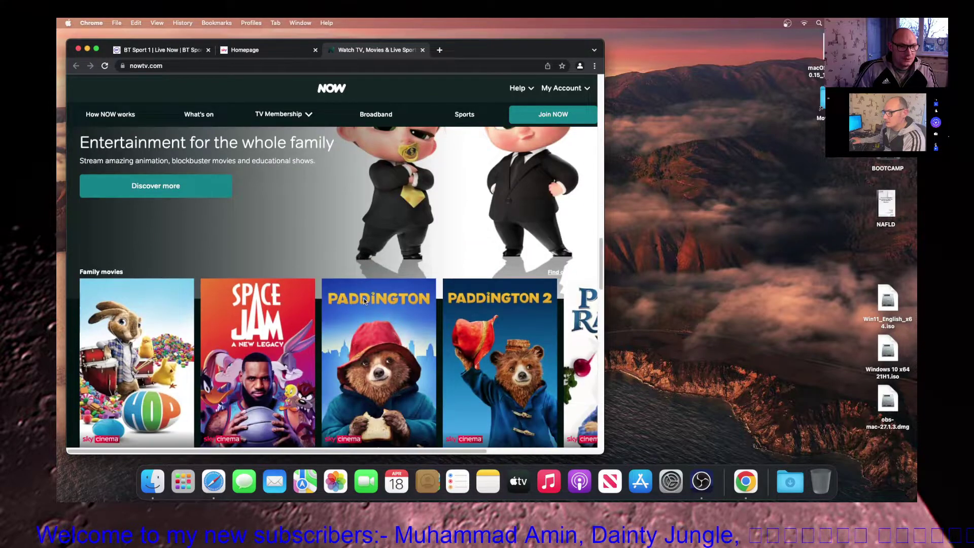
scroll(364, 302, "up", 15)
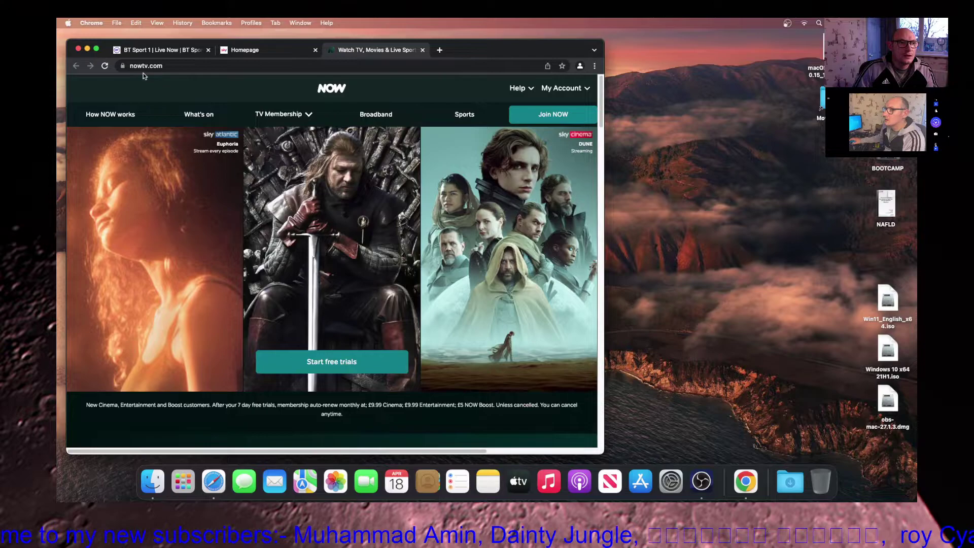
left_click(168, 66)
Search the web for 'sky app download' and open Sky's 'Download the app | Sky.com' page
left_click(178, 65)
key("BackSpace")
key("BackSpace")
key("BackSpace")
key("BackSpace")
key("BackSpace")
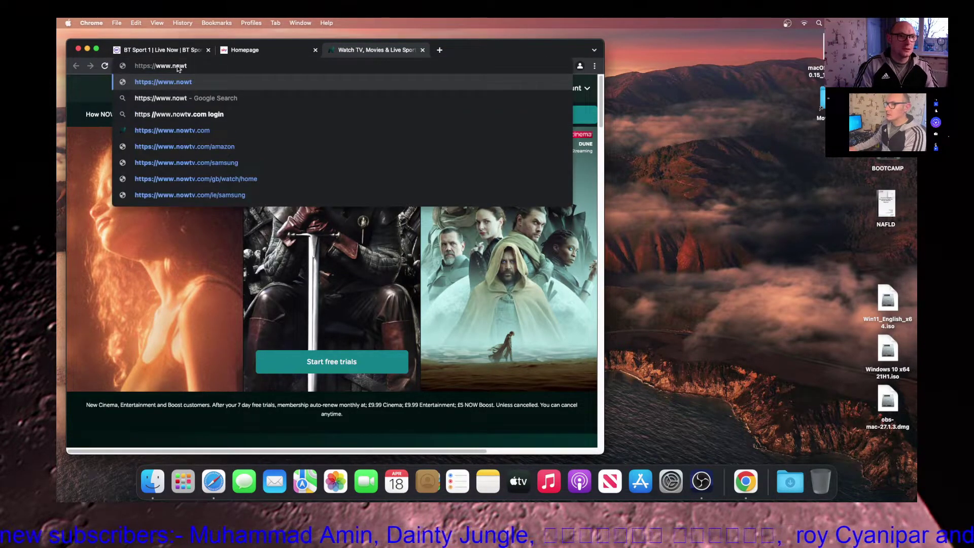
key("BackSpace")
key("BackSpace")
key("BackSpace")
key("BackSpace")
key("BackSpace")
key("BackSpace")
key("BackSpace")
key("BackSpace")
key("BackSpace")
key("BackSpace")
key("BackSpace")
key("BackSpace")
key("BackSpace")
key("BackSpace")
key("BackSpace")
key("BackSpace")
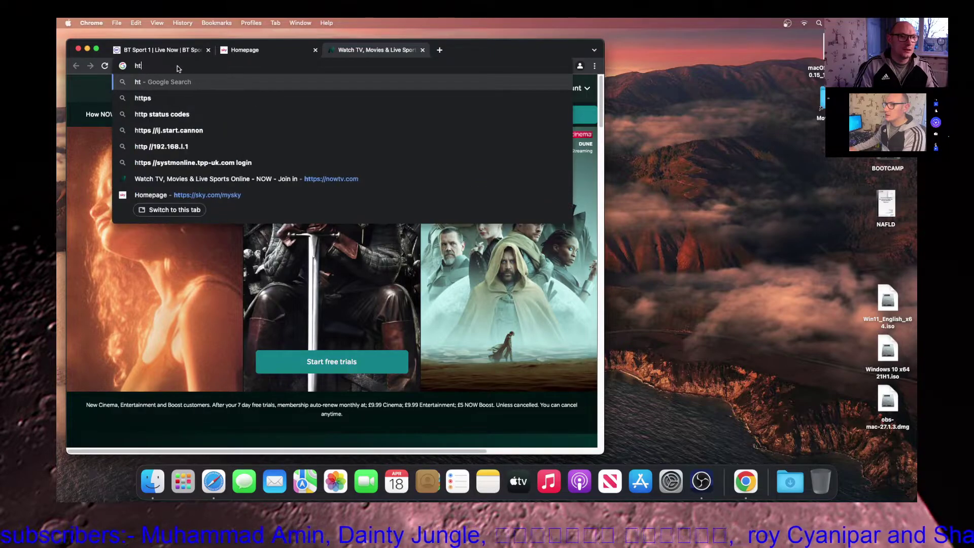
type("n")
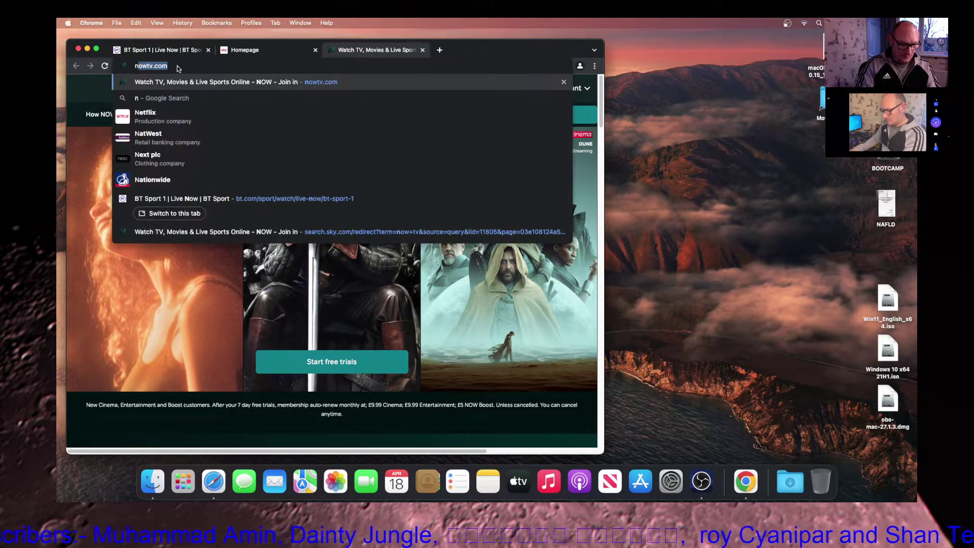
key("BackSpace")
key("BackSpace")
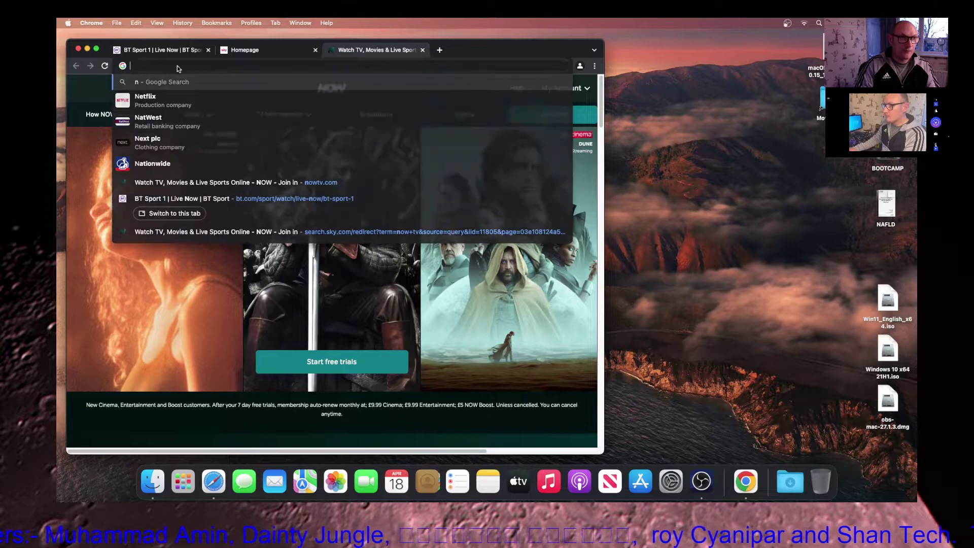
type("sky app")
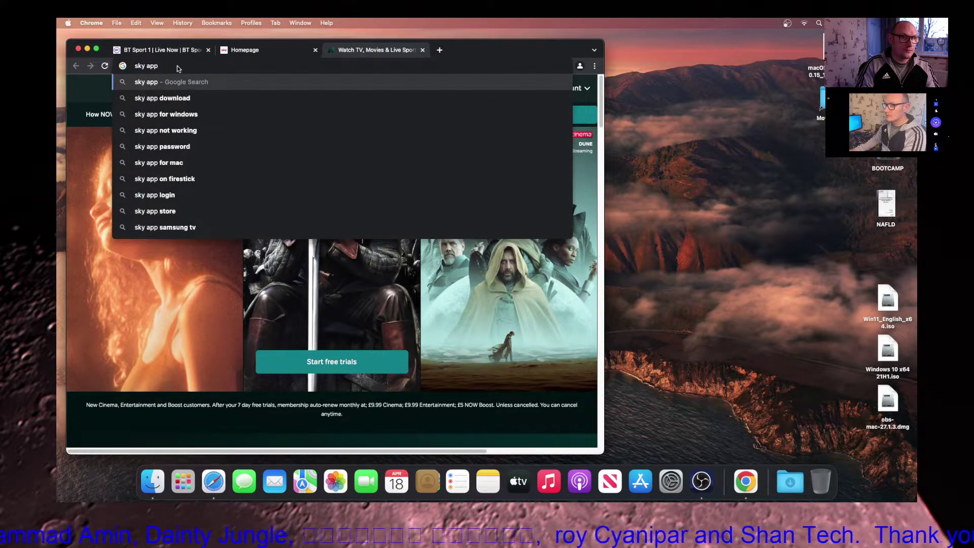
key("Down")
key("Return")
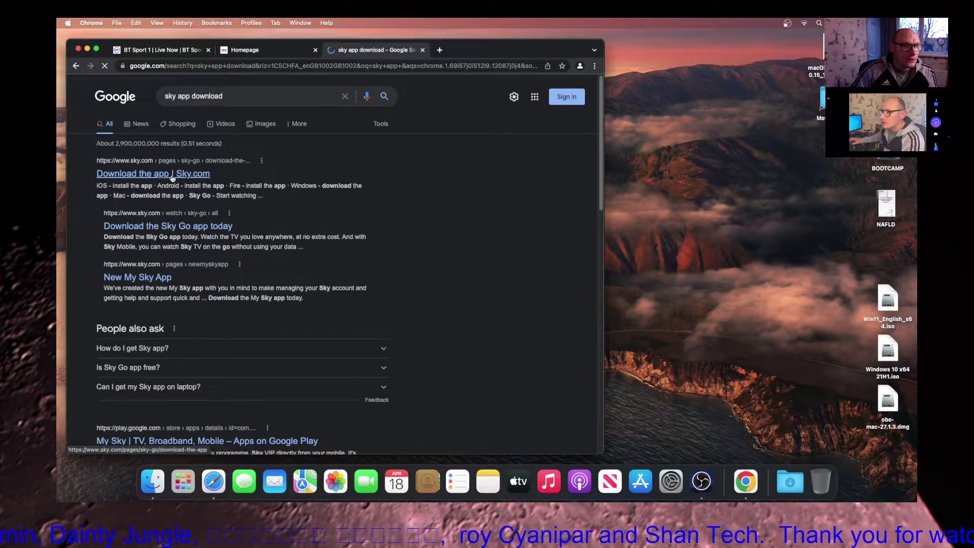
left_click(183, 228)
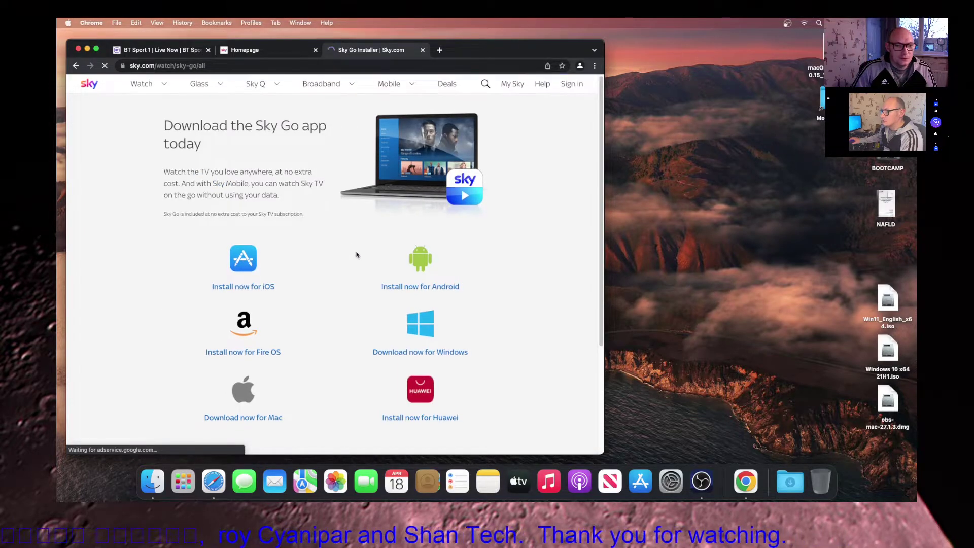
Download the Sky Go installer for Mac and unpack SkyGoInstaller.zip into Downloads
scroll(355, 257, "down", 3)
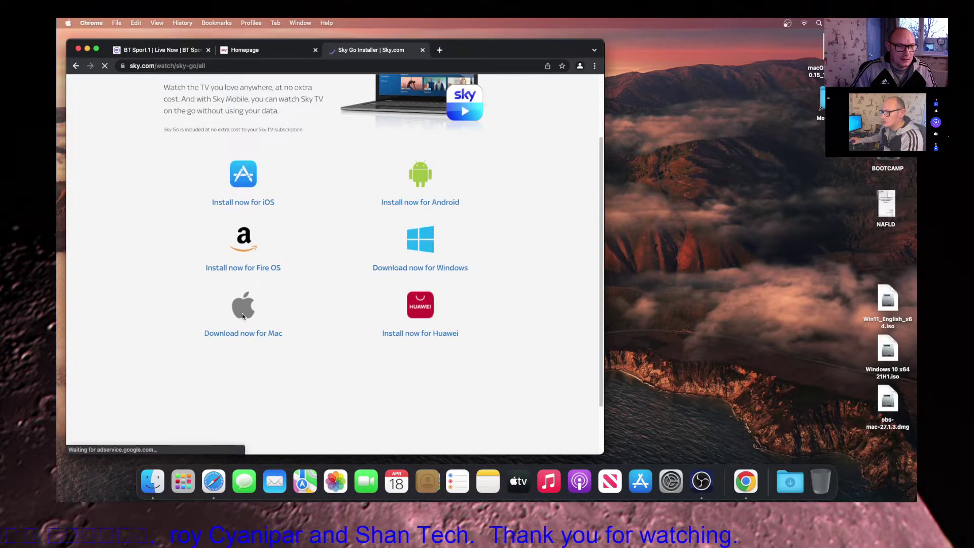
left_click(270, 335)
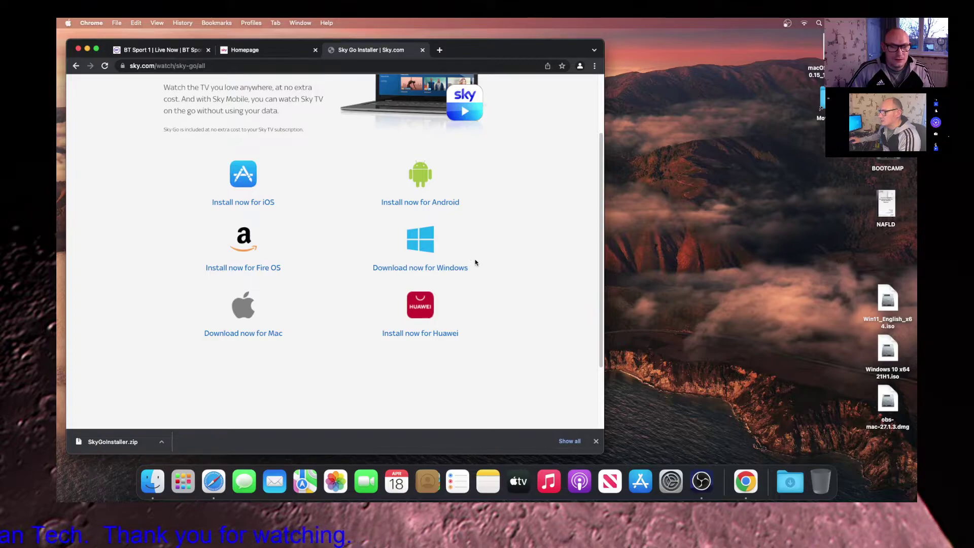
left_click(134, 444)
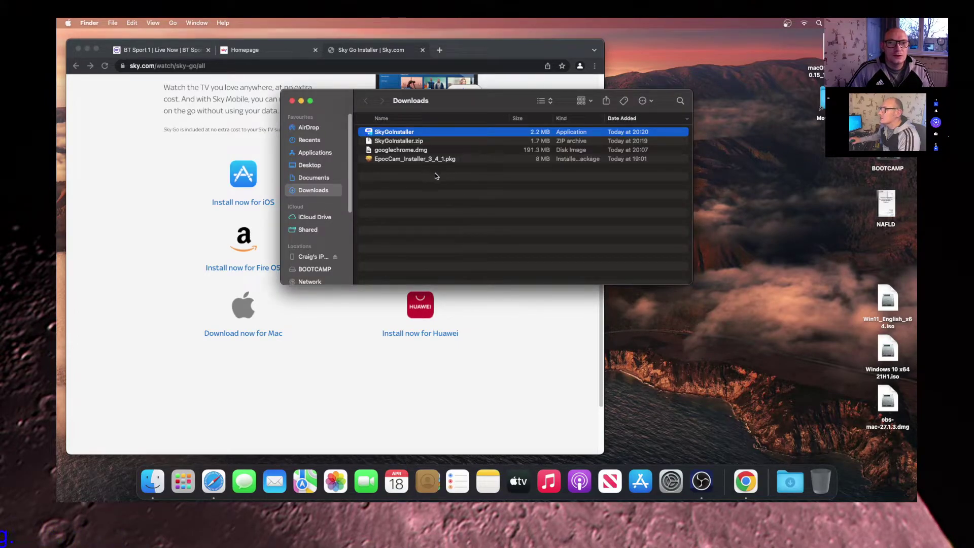
Run SkyGoInstaller from Downloads and approve opening the internet-downloaded app
double_click(401, 132)
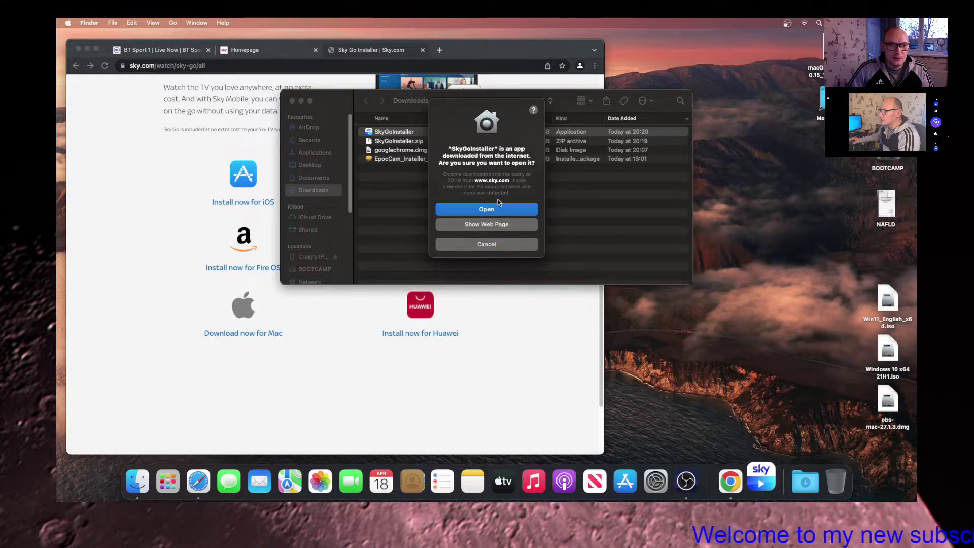
left_click(514, 211)
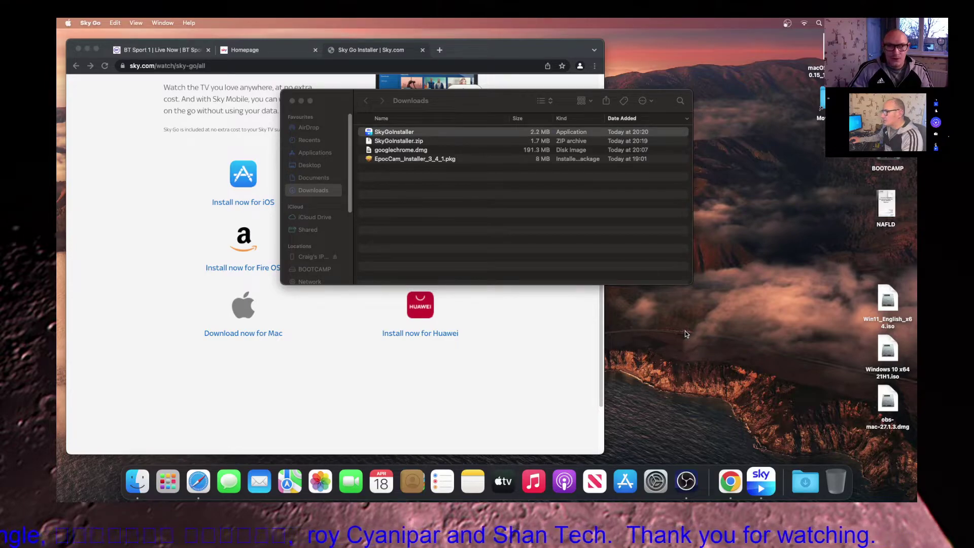
Accept Sky's cookie notice, then quit Sky Go once its sign-in form appears
left_click(770, 485)
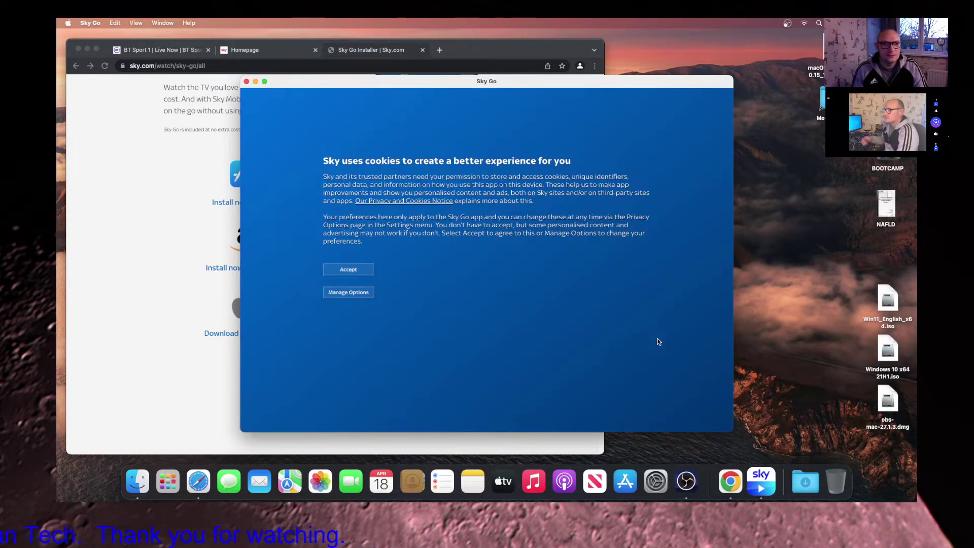
left_click(362, 272)
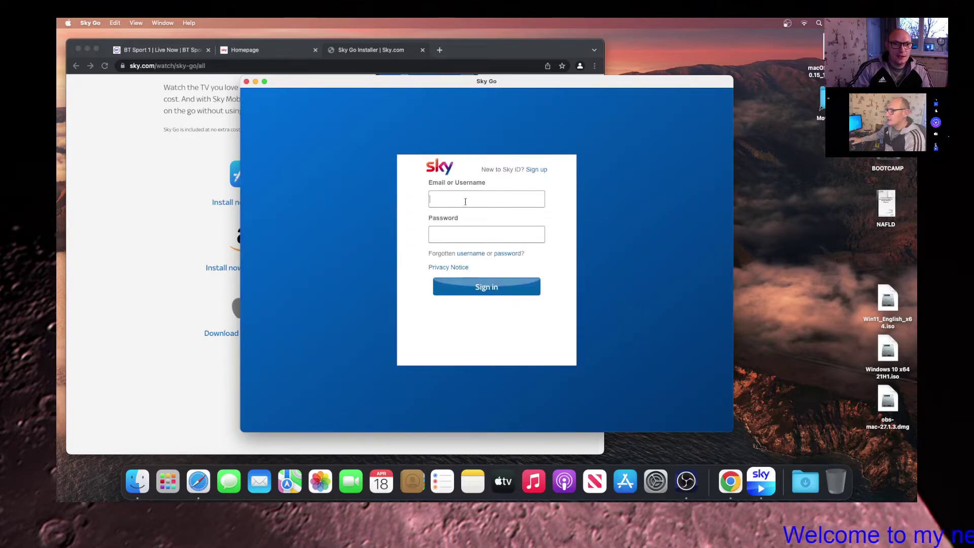
left_click(247, 82)
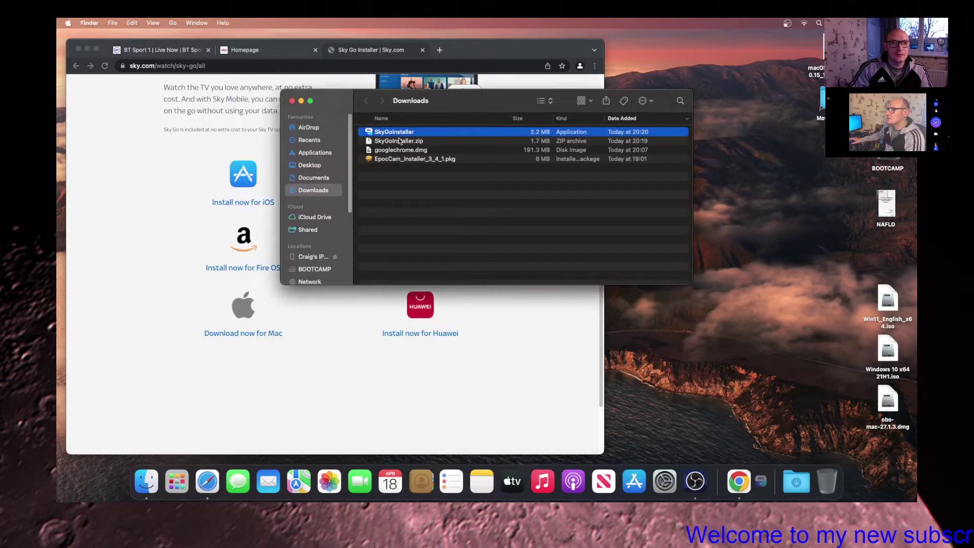
Close the Finder windows and confirm Sky Go appears in the Launchpad app grid
left_click(293, 101)
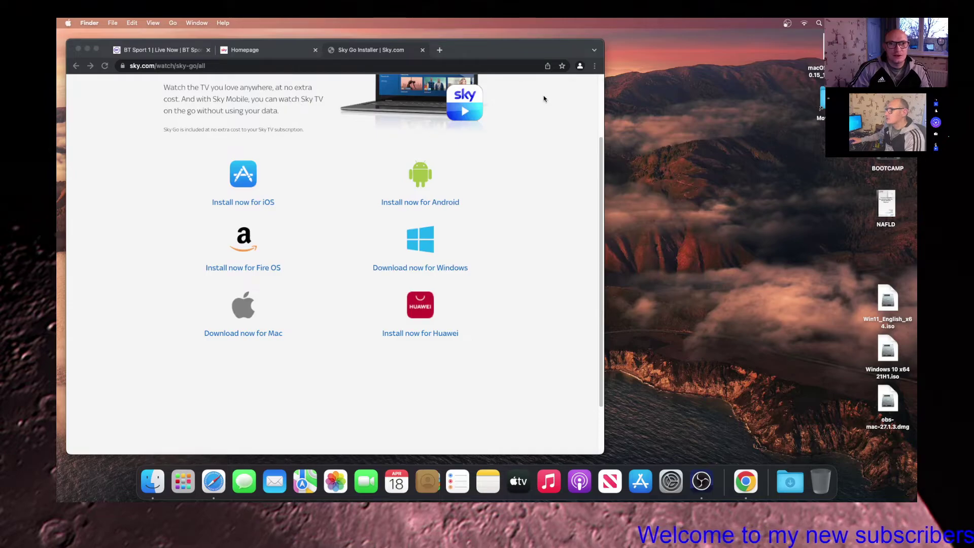
left_click(153, 481)
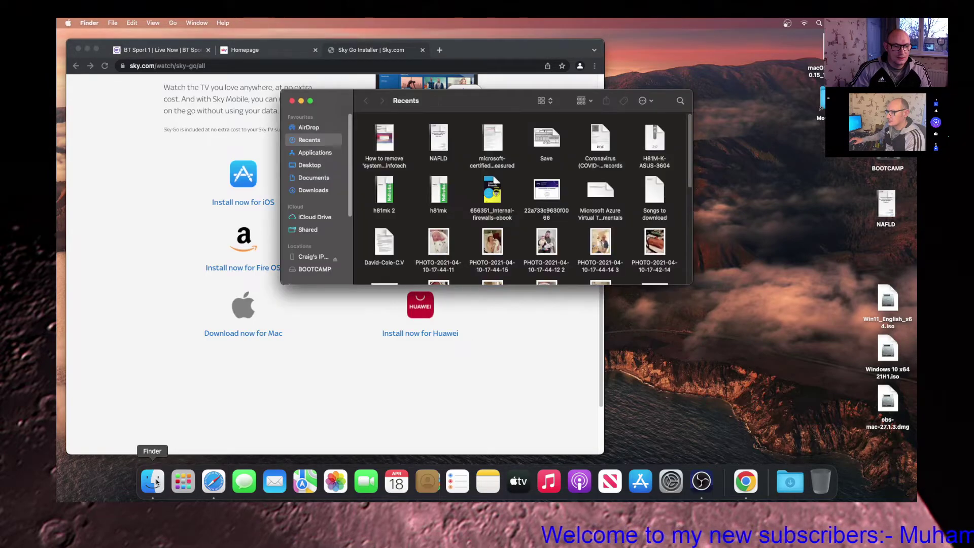
left_click(292, 101)
left_click(185, 482)
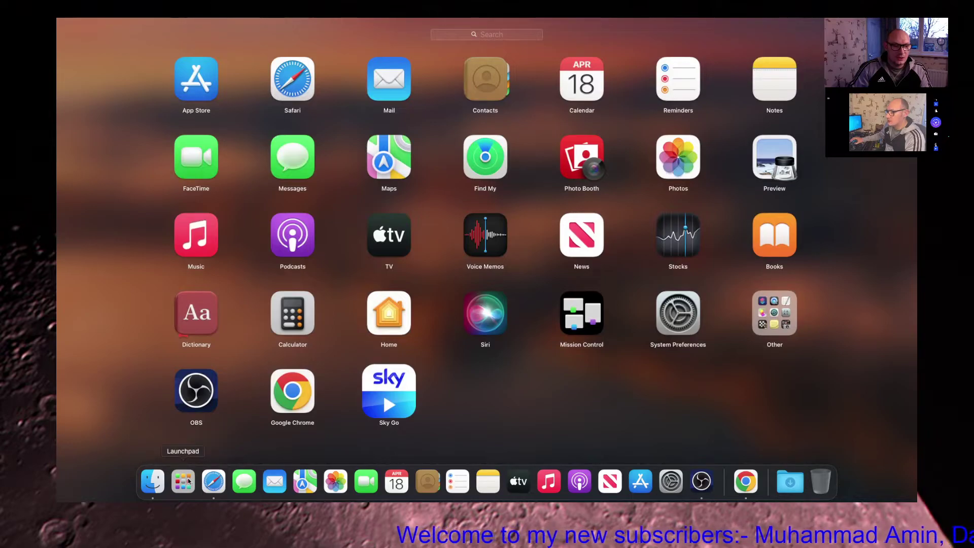
left_click(188, 481)
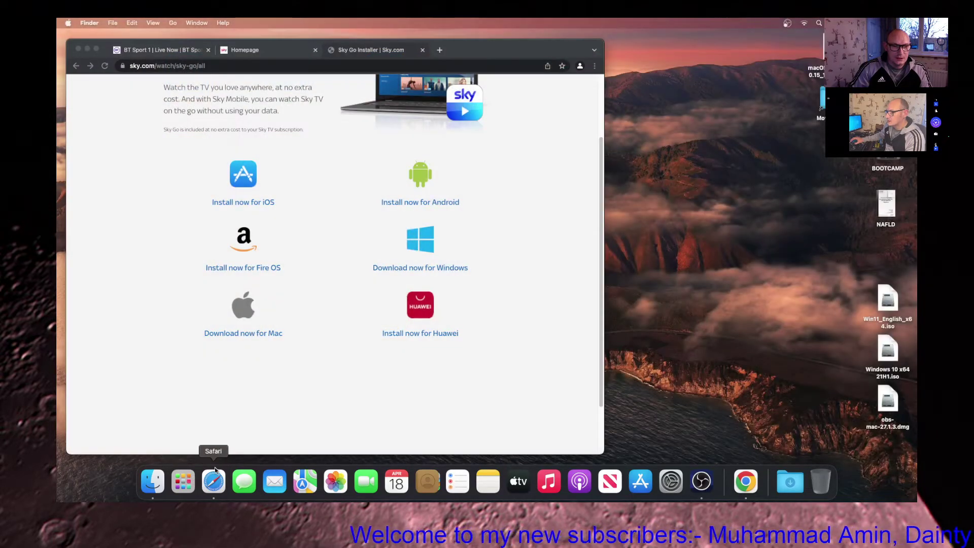
left_click(186, 480)
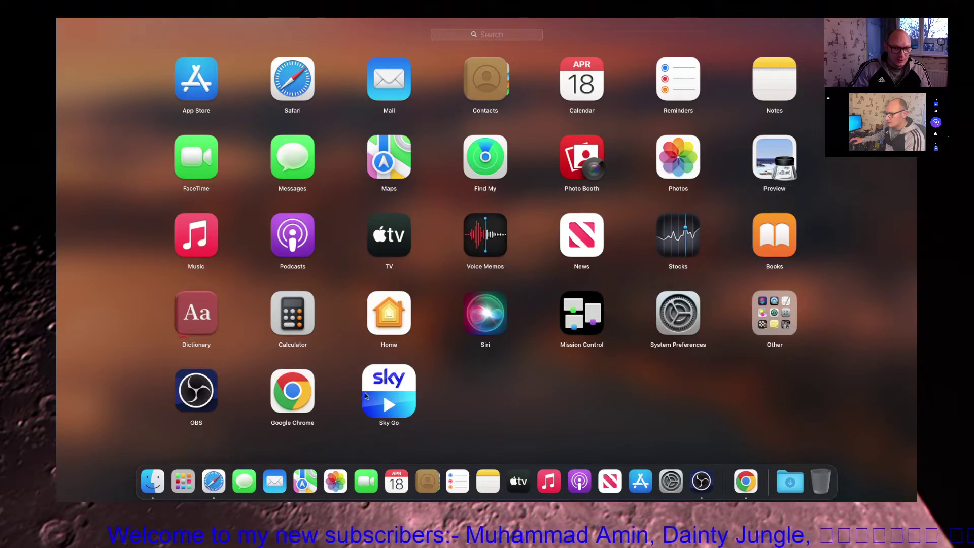
left_click_drag(183, 482, 178, 483)
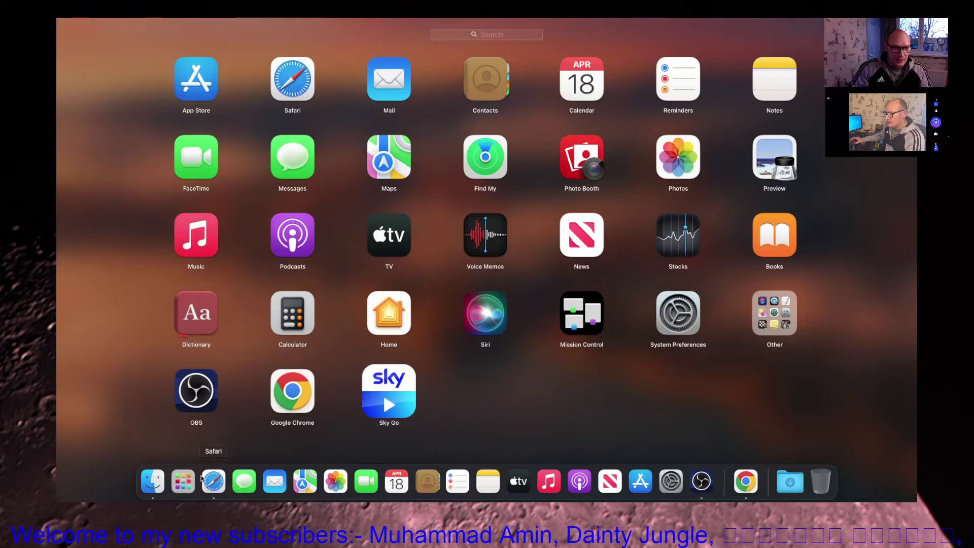
left_click(330, 440)
Close the Chrome window and bring OBS Studio's recording window to the front
left_click(365, 401)
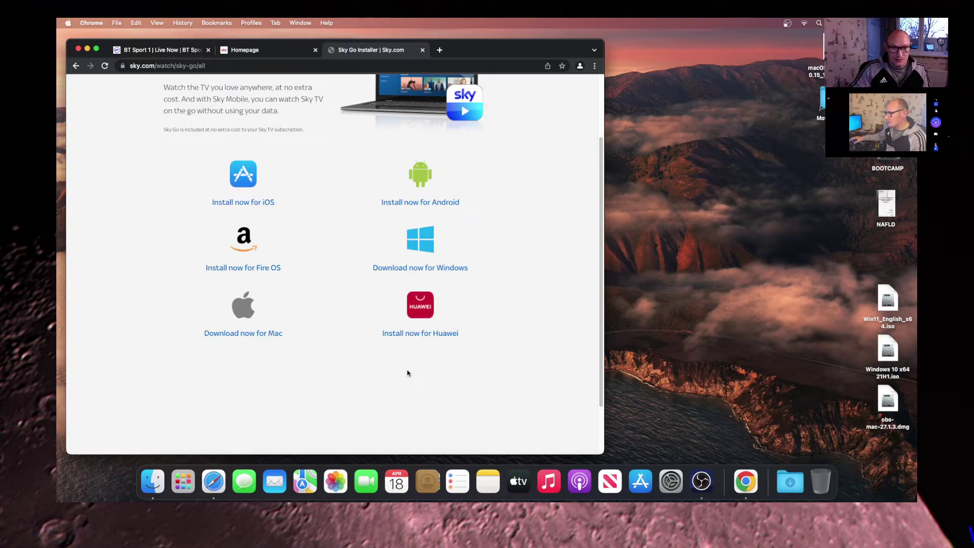
left_click(78, 50)
left_click(377, 167)
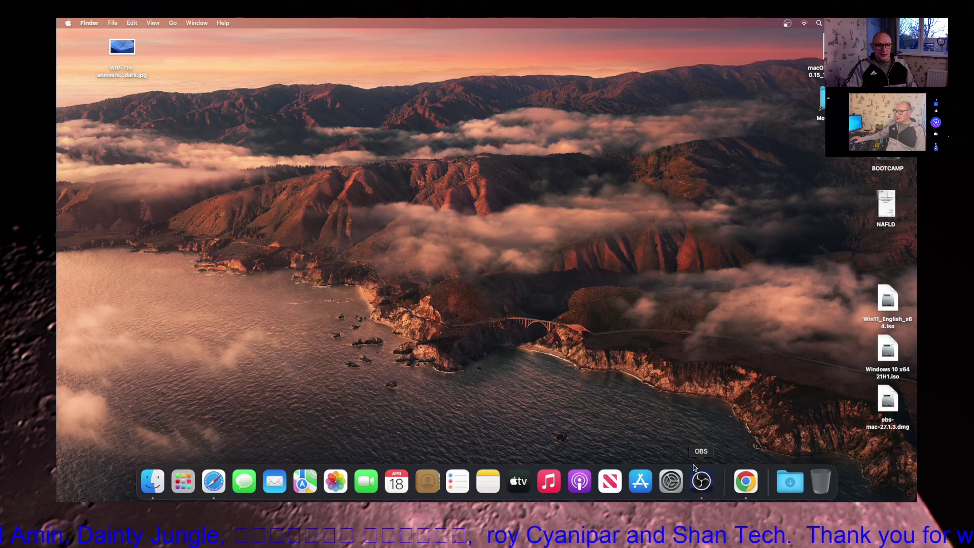
left_click(702, 482)
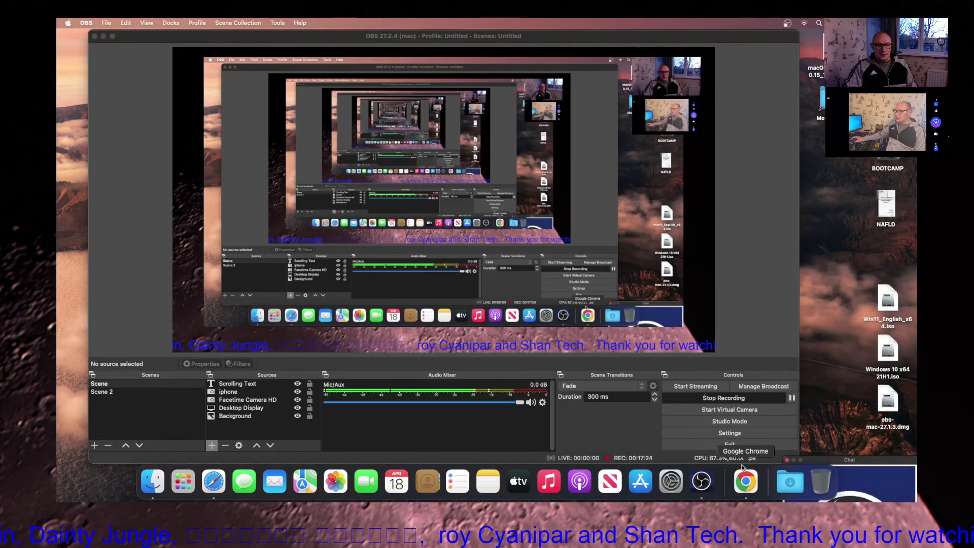